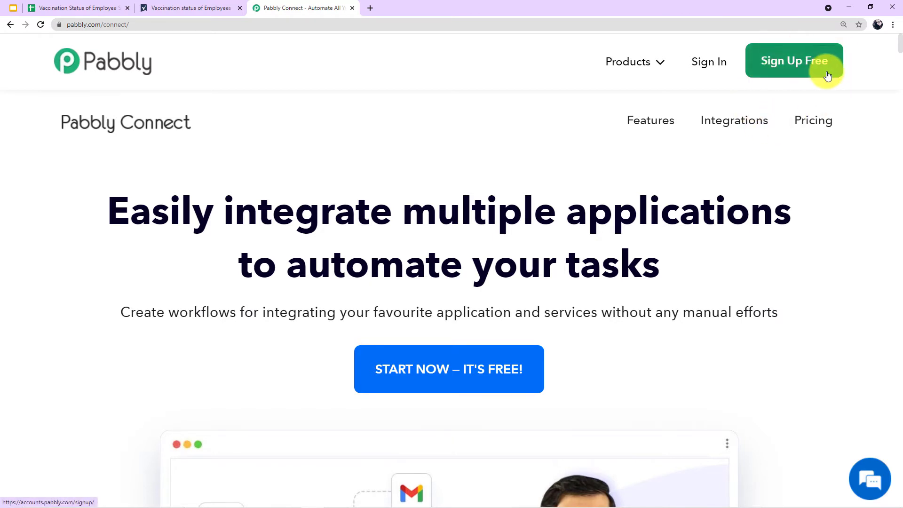
Sign in to the Pabbly account and open the Connect application
left_click(709, 65)
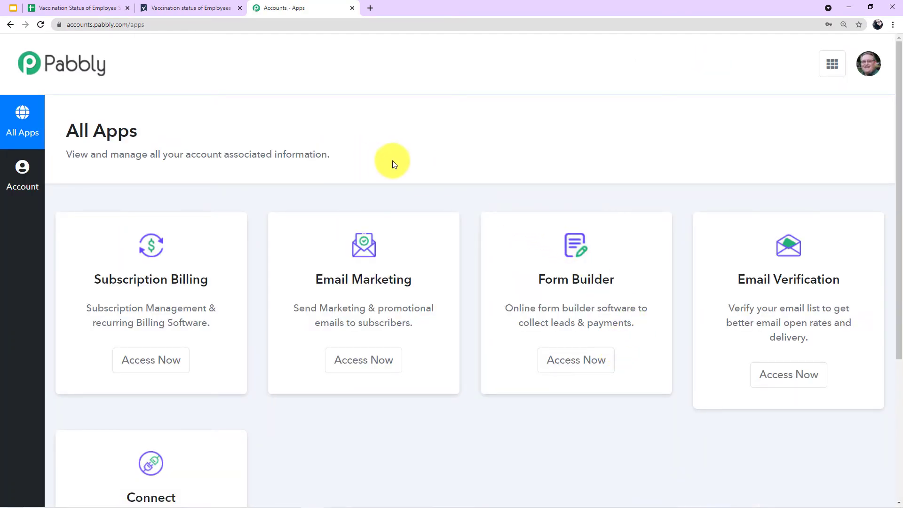
scroll(391, 161, "down", 5)
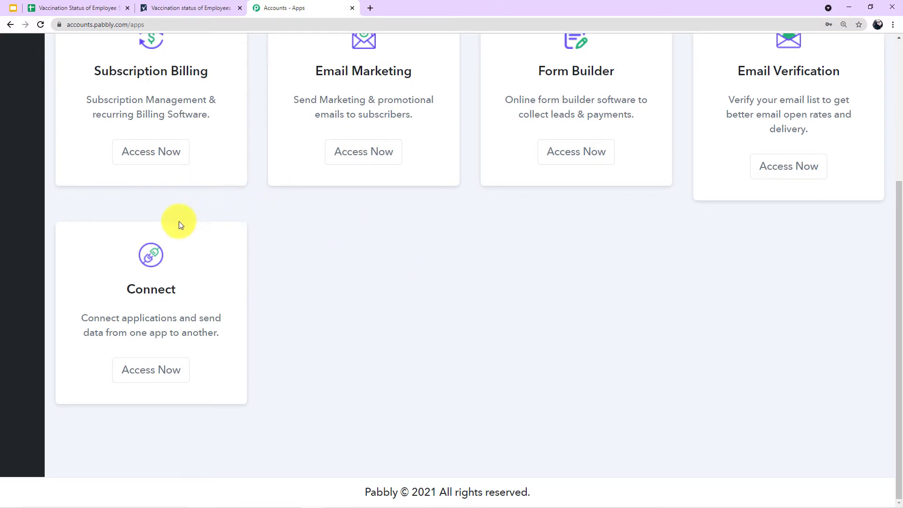
left_click(148, 373)
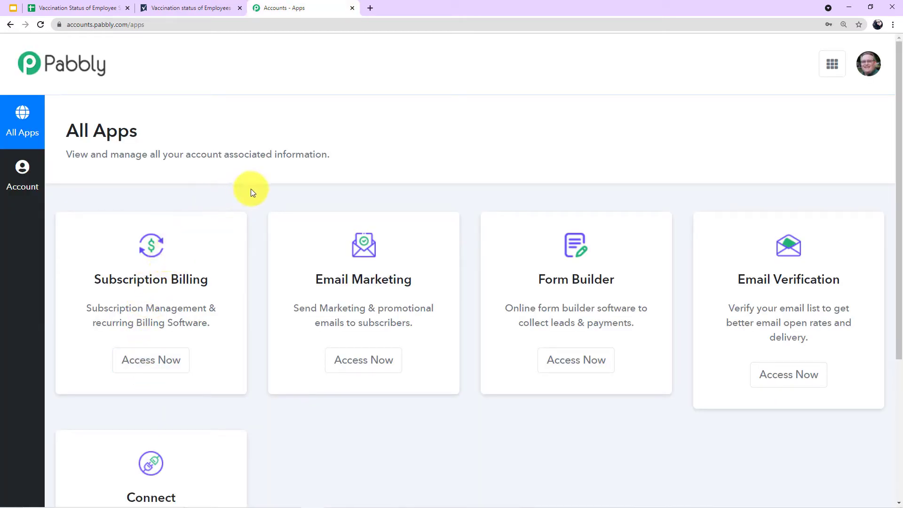
scroll(252, 192, "down", 5)
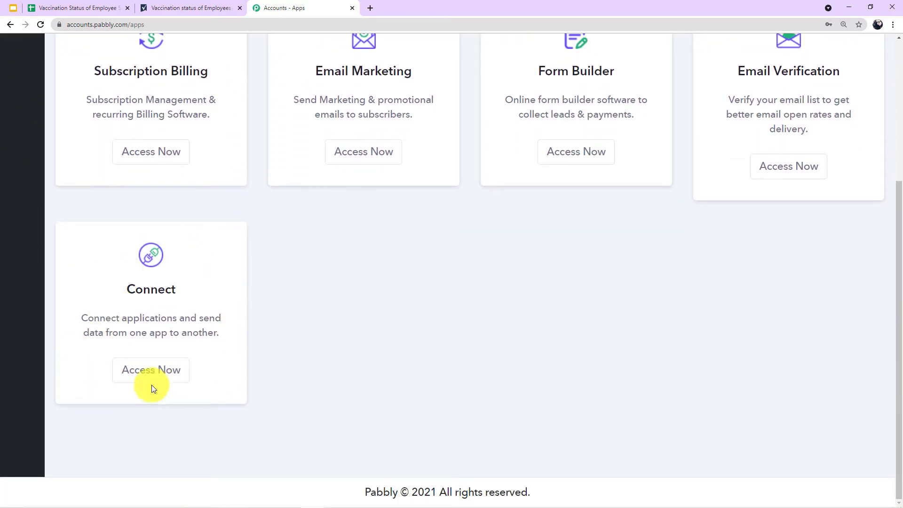
left_click(151, 371)
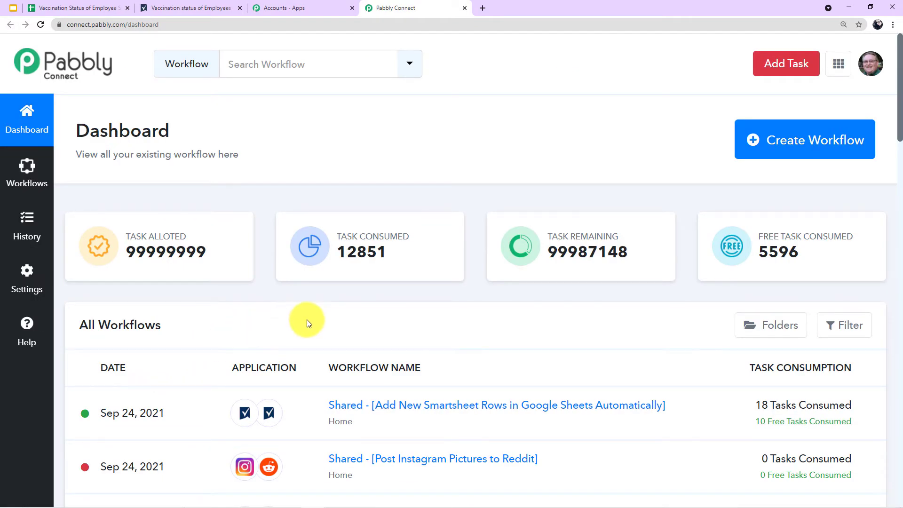
Create a new workflow named "Smartsheet Data to Google Sheets"
scroll(307, 322, "down", 8)
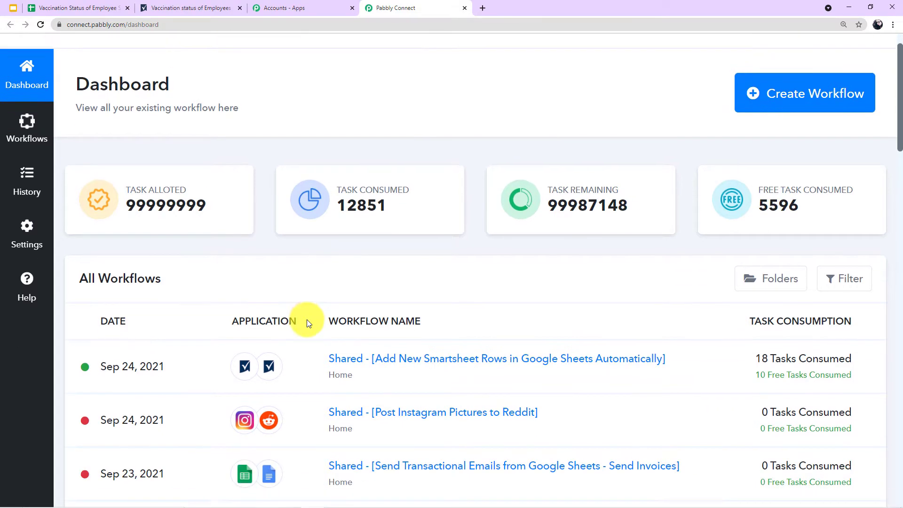
scroll(308, 324, "up", 8)
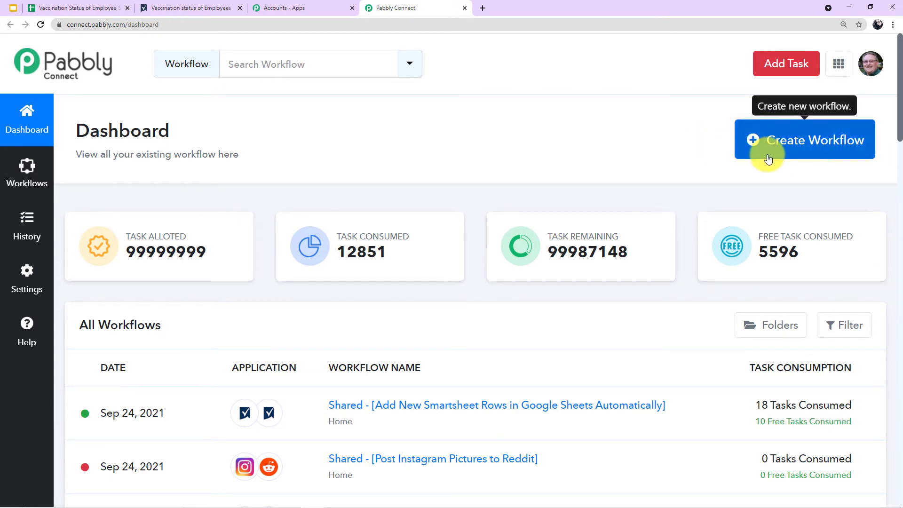
left_click(810, 144)
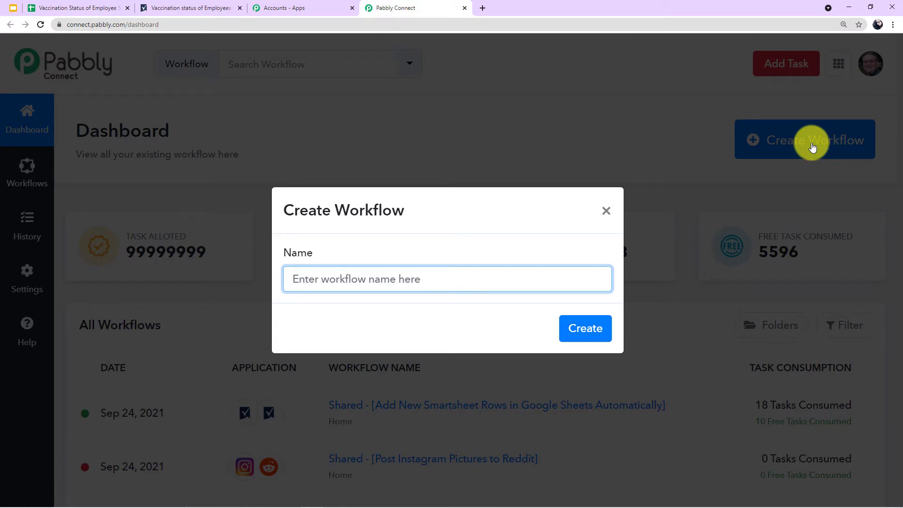
type("D")
key("BackSpace")
type("Smart")
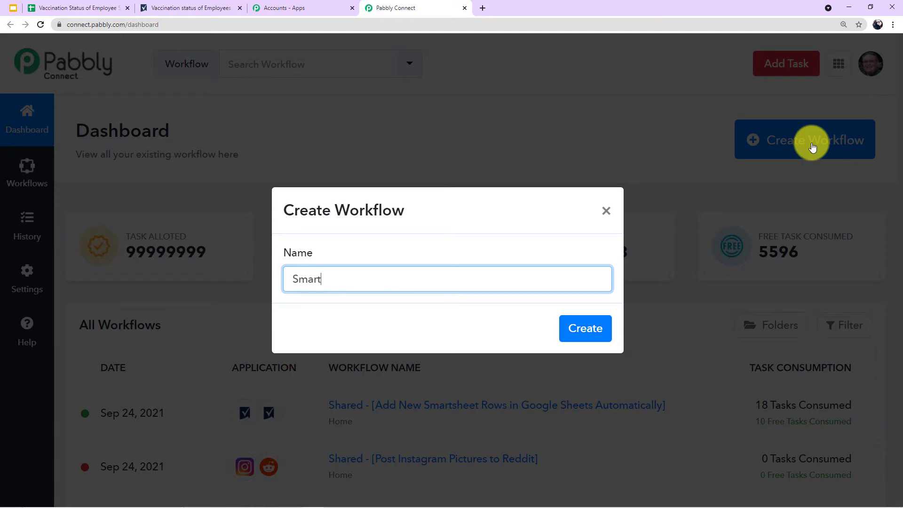
type("S")
key("BackSpace")
type("sheet Data to Goo")
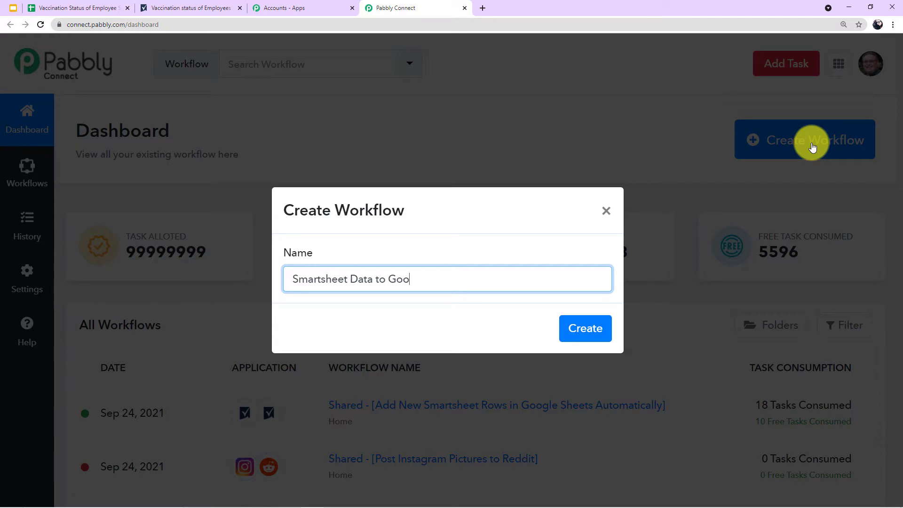
type("gle Sheets")
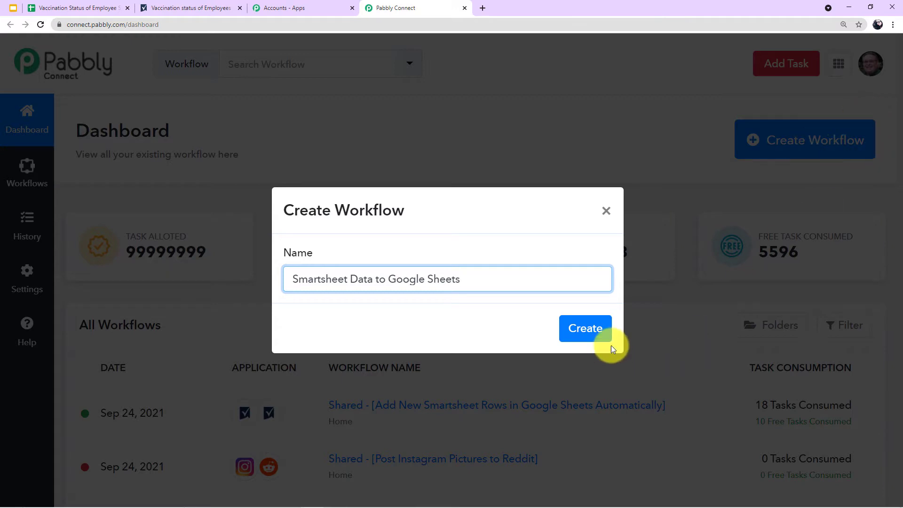
left_click(610, 329)
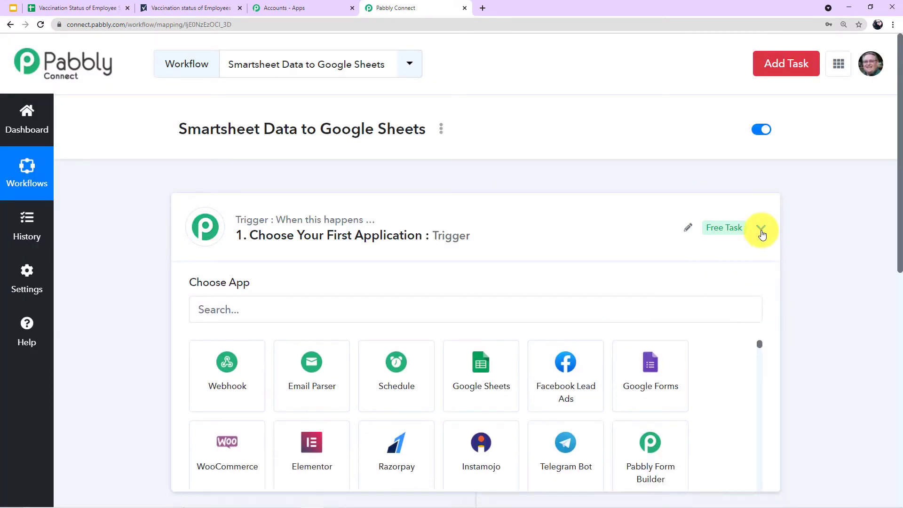
Set the workflow's trigger application to Smartsheet with New Event as the trigger event
left_click(761, 229)
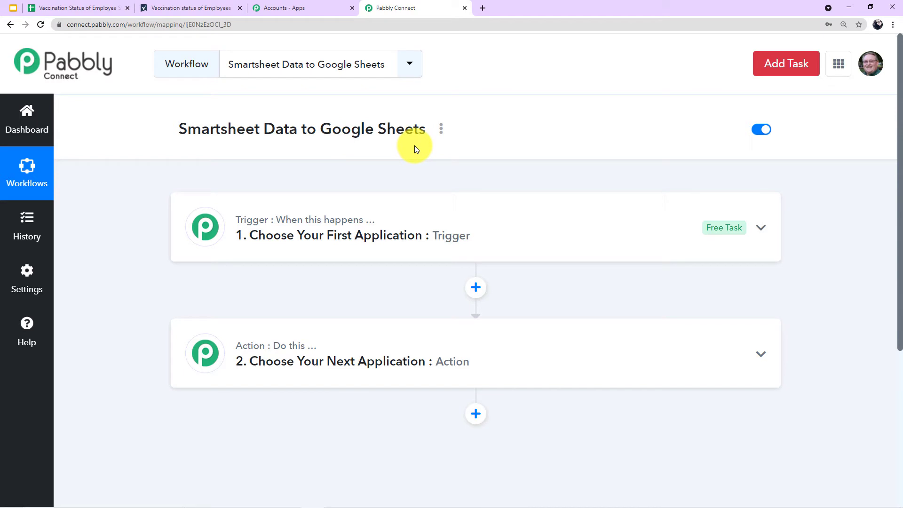
left_click(298, 221)
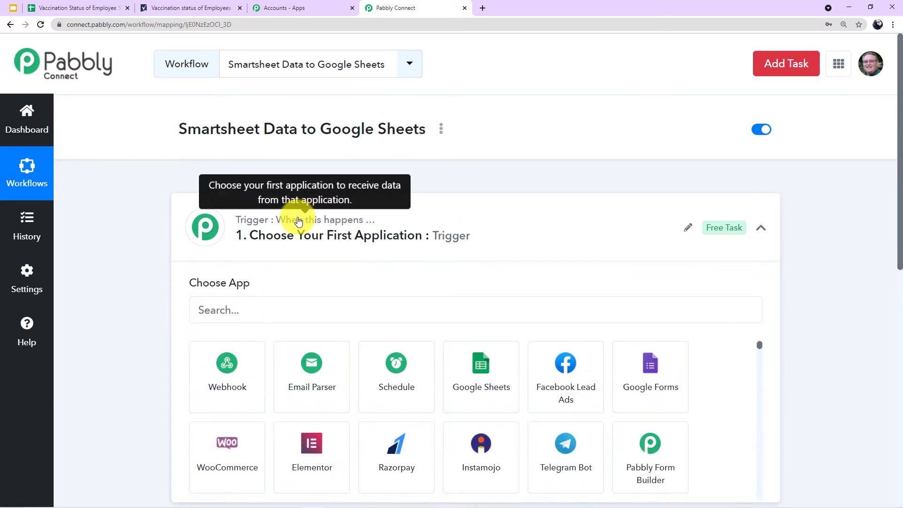
scroll(299, 218, "down", 3)
left_click(313, 171)
type("smart")
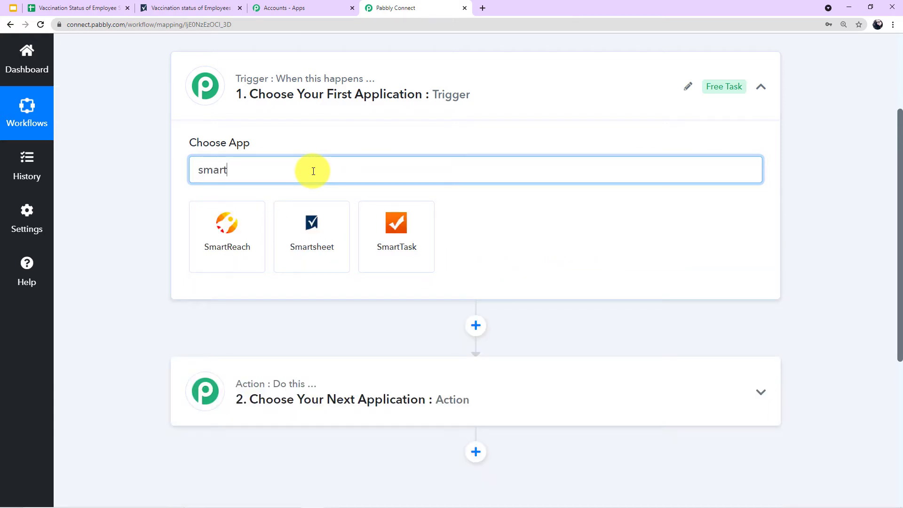
left_click(302, 250)
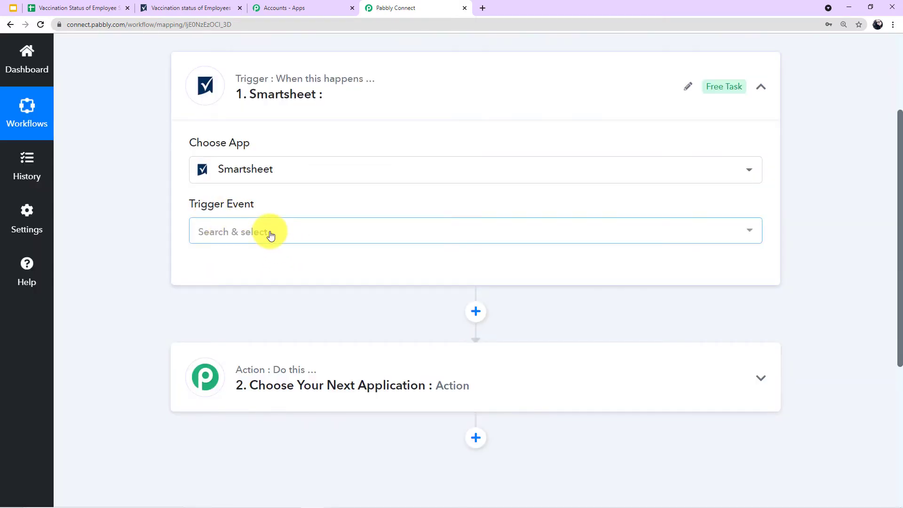
left_click(270, 234)
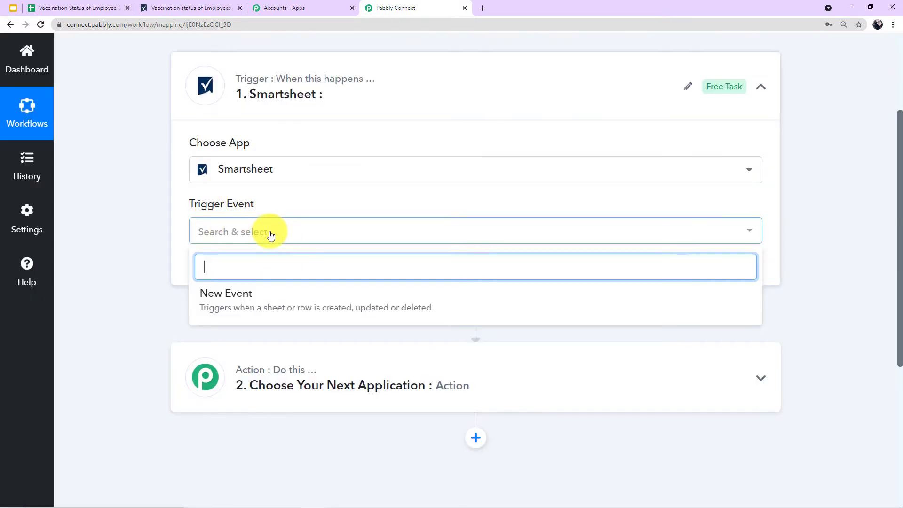
left_click(224, 303)
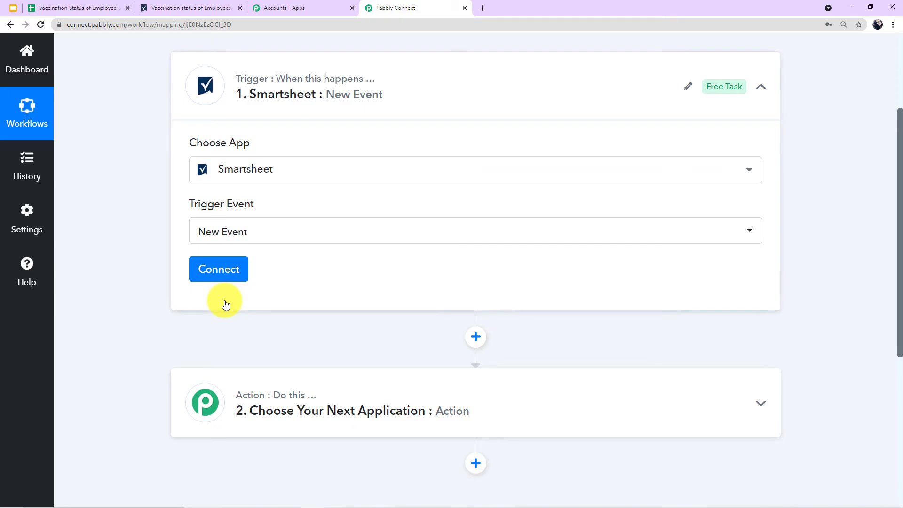
Start a new Smartsheet connection for the trigger and copy the "Bearer" prefix from the instructions into the API Token field
left_click(213, 275)
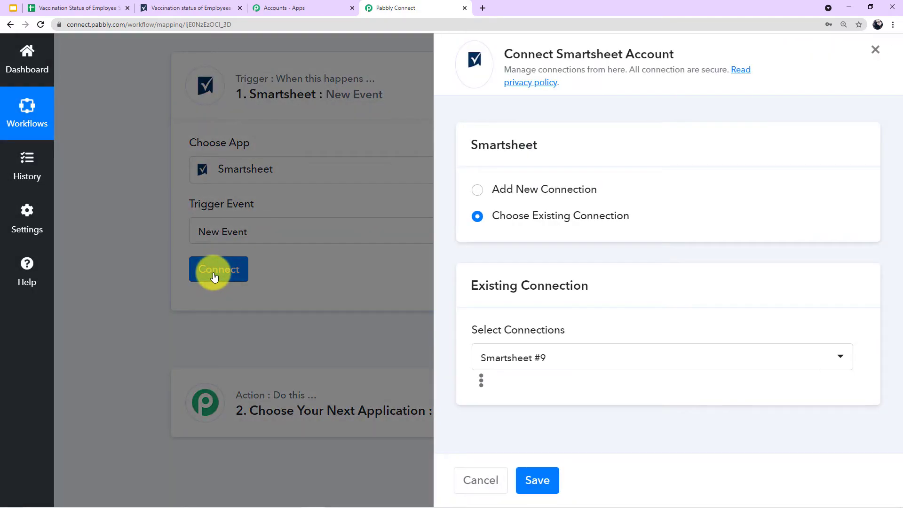
left_click(479, 192)
scroll(521, 286, "down", 1)
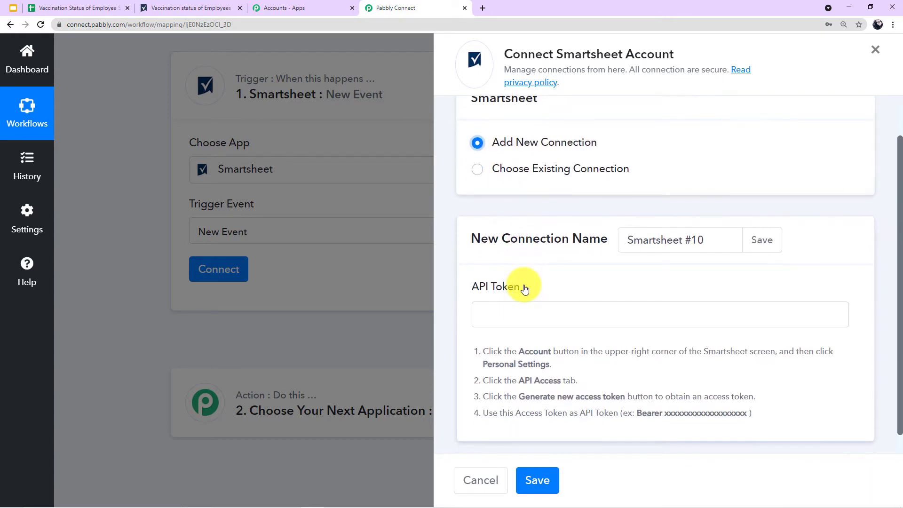
scroll(523, 284, "down", 1)
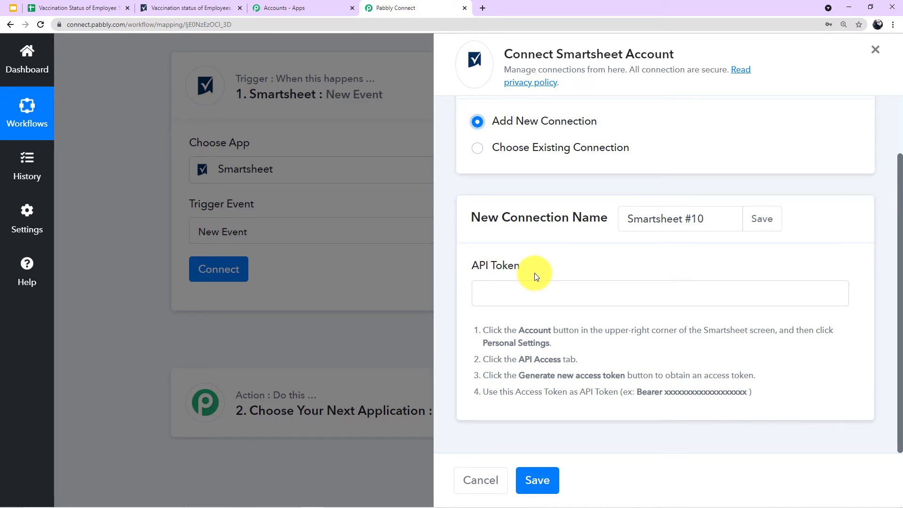
left_click_drag(638, 392, 663, 391)
right_click(663, 391)
left_click(662, 398)
right_click(505, 299)
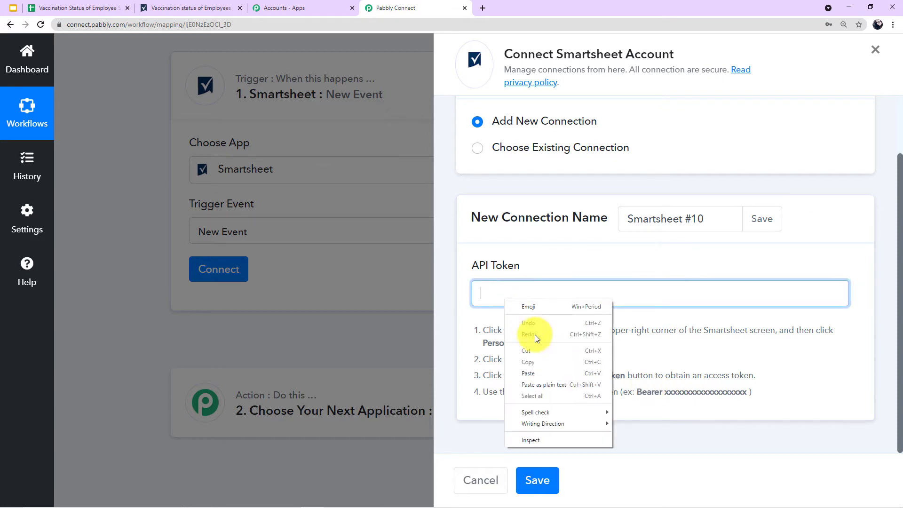
left_click(530, 370)
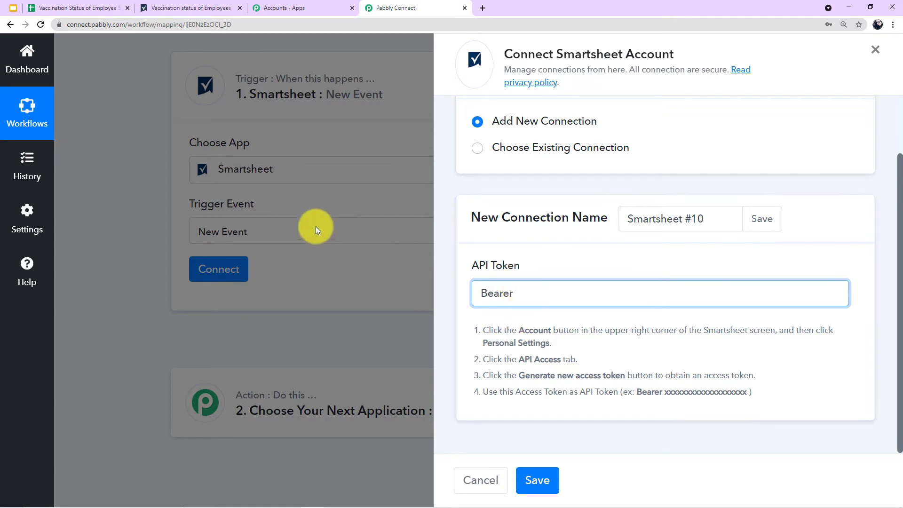
Switch to Smartsheet and generate an API access token named "New Api" in the personal settings
left_click(179, 11)
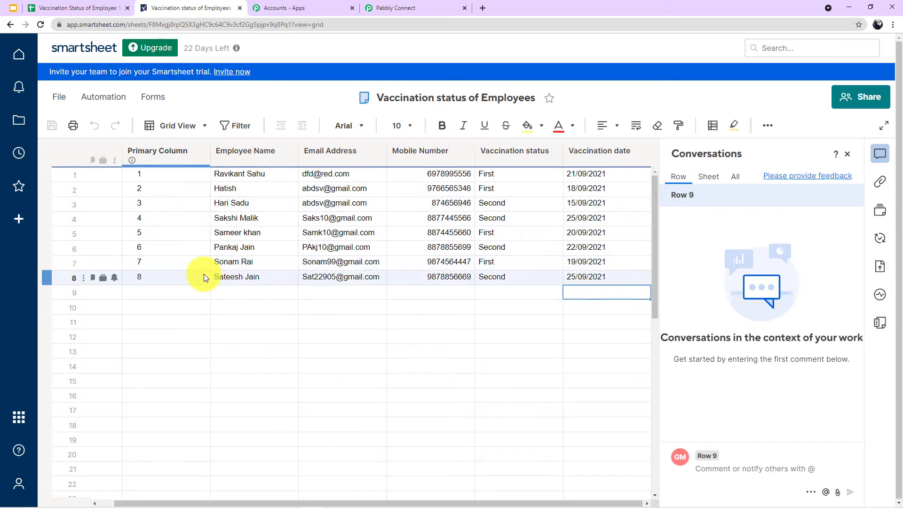
left_click(19, 486)
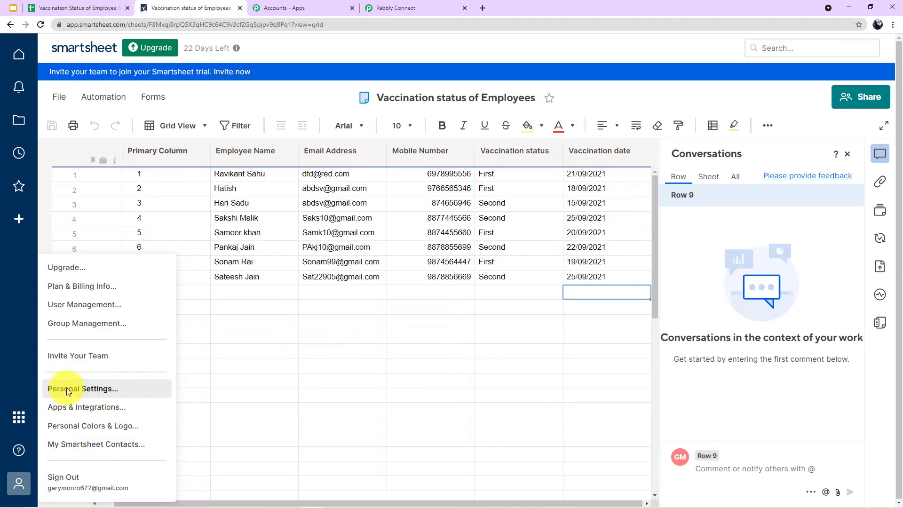
left_click(98, 390)
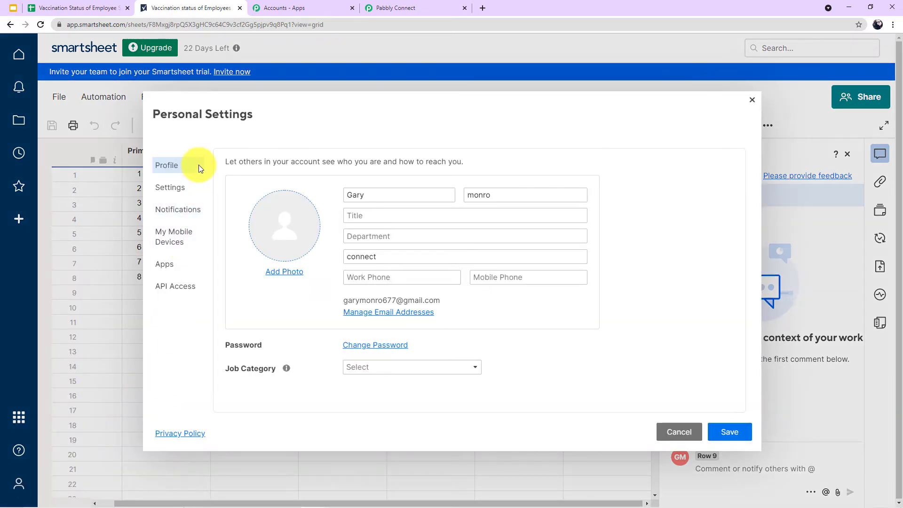
left_click(179, 287)
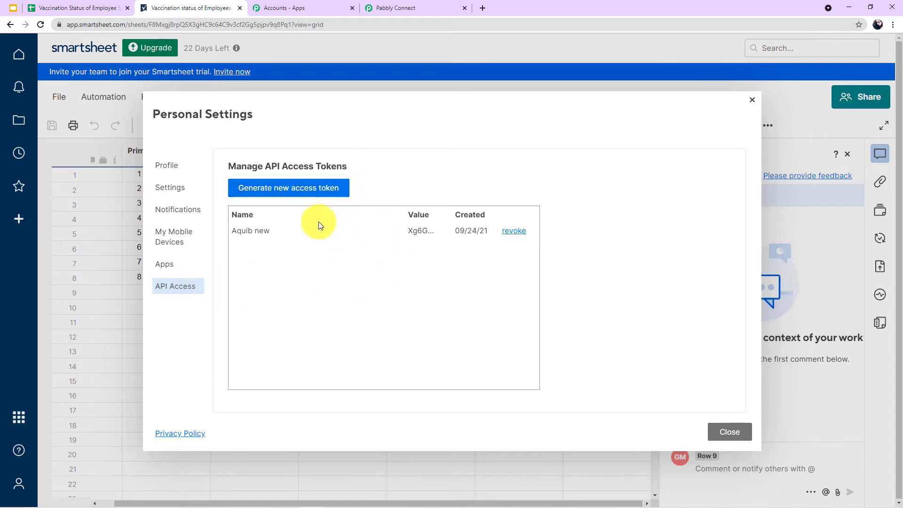
left_click(282, 188)
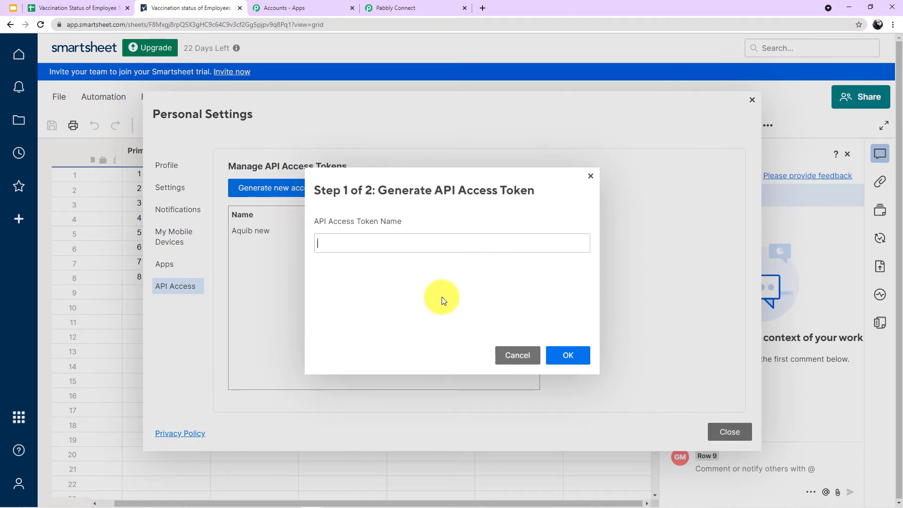
type("New Api")
left_click(584, 362)
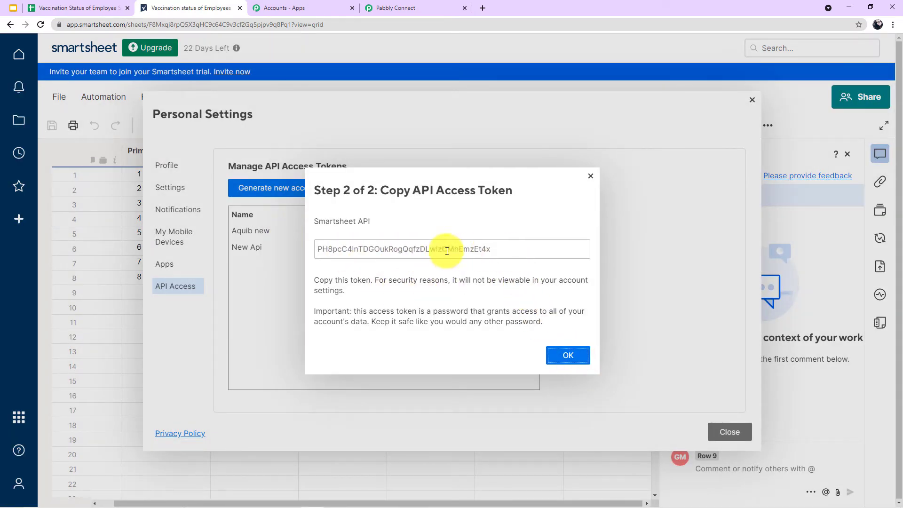
Copy the generated API token into Pabbly Connect's API Token field after the "Bearer" prefix and save the connection
double_click(501, 250)
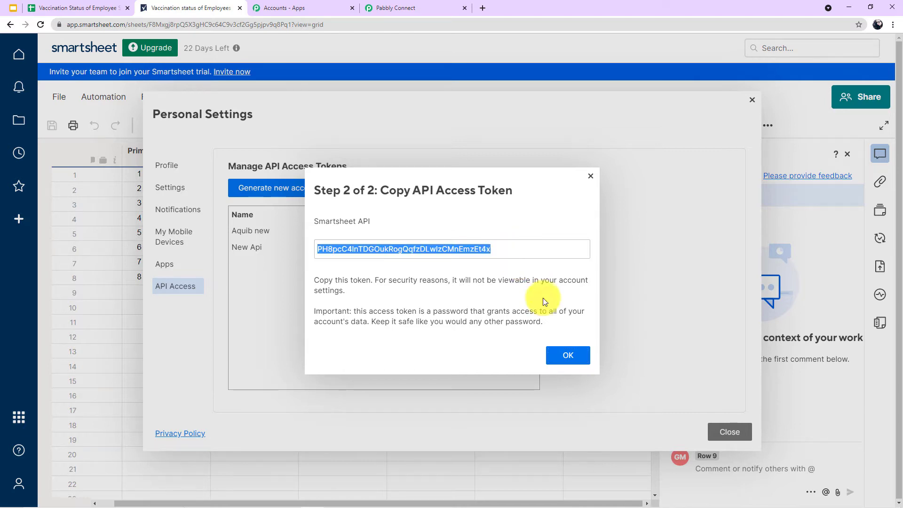
left_click(416, 8)
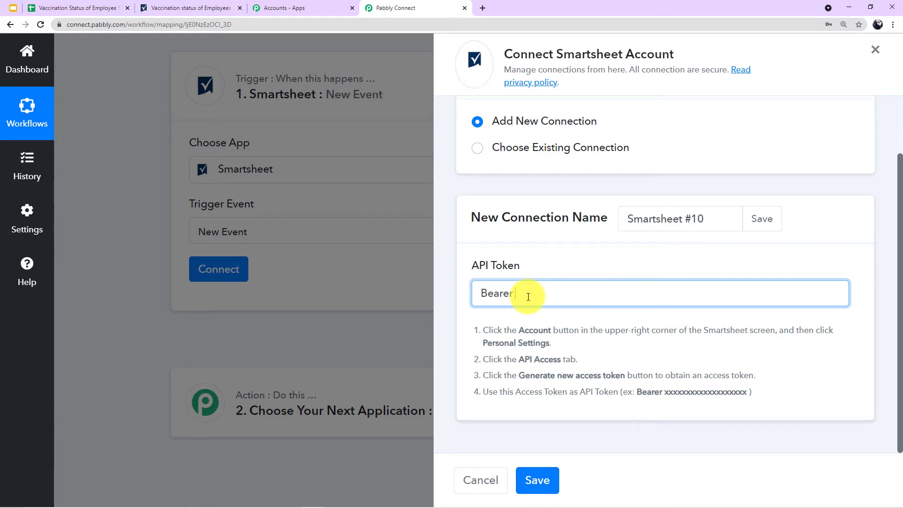
key("ctrl+v")
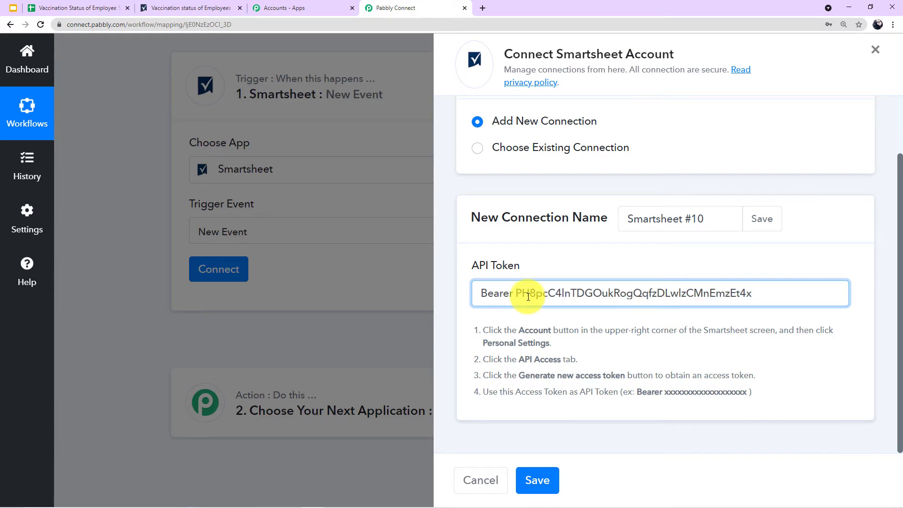
left_click(535, 479)
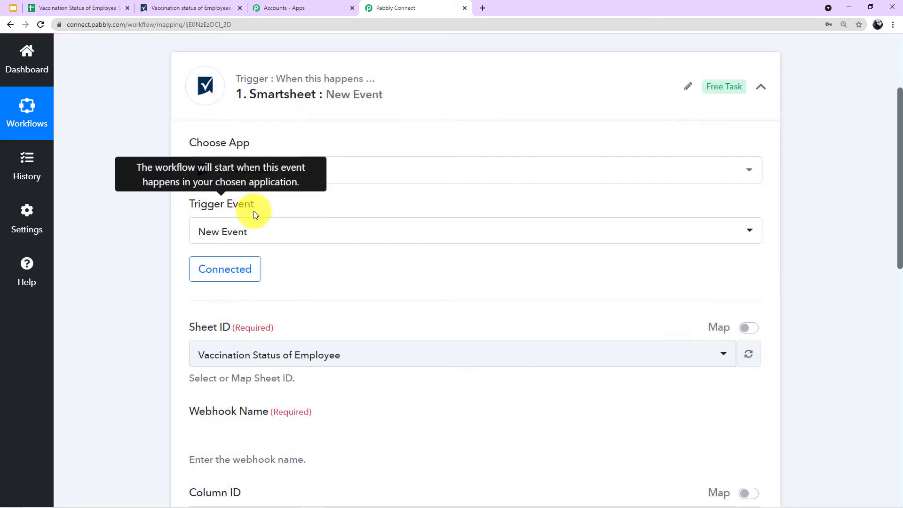
scroll(284, 296, "down", 2)
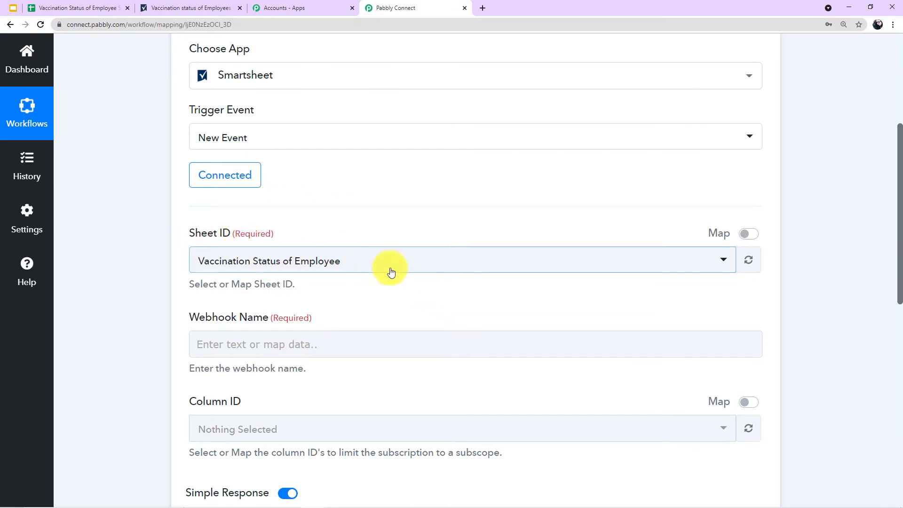
left_click(278, 273)
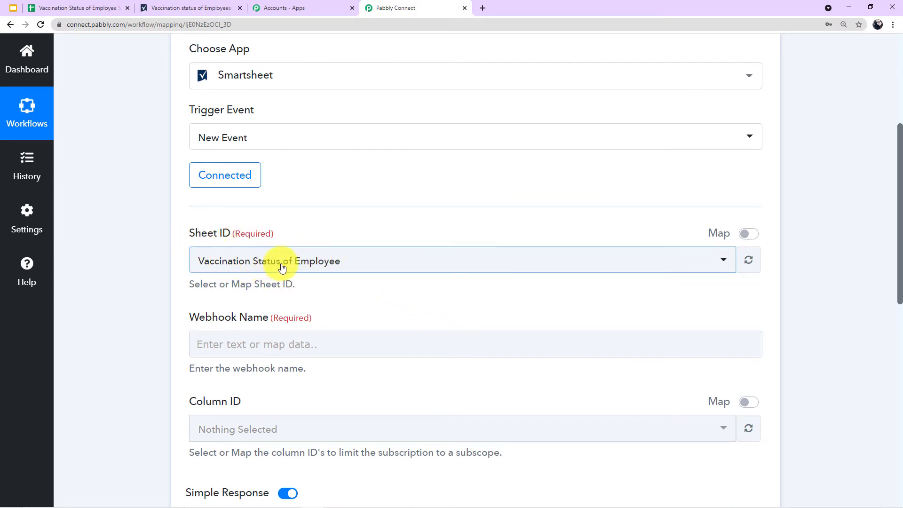
left_click(366, 272)
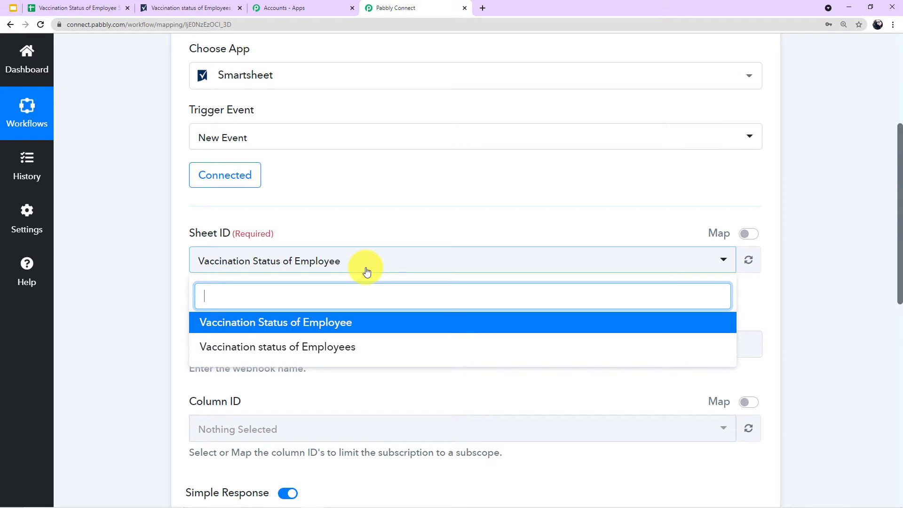
left_click(136, 207)
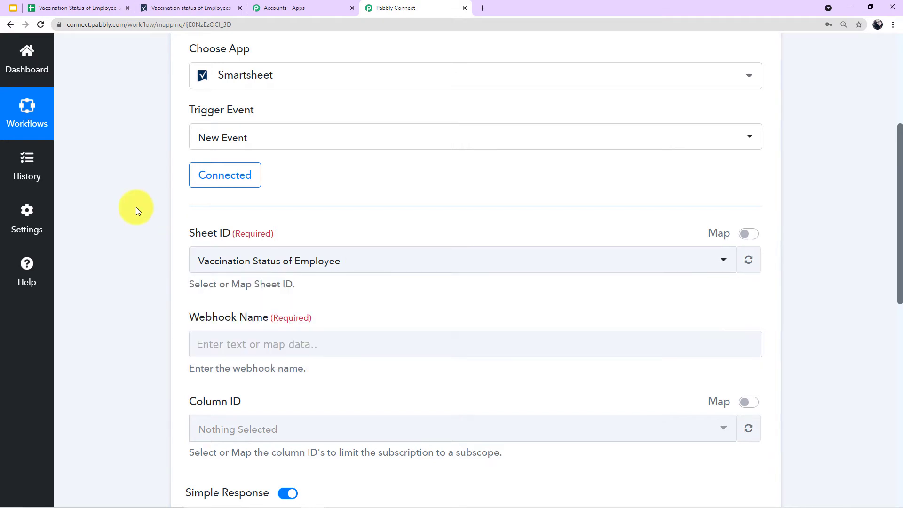
Switch to Smartsheet and close the API token dialog and the personal settings to return to the sheet
left_click(178, 11)
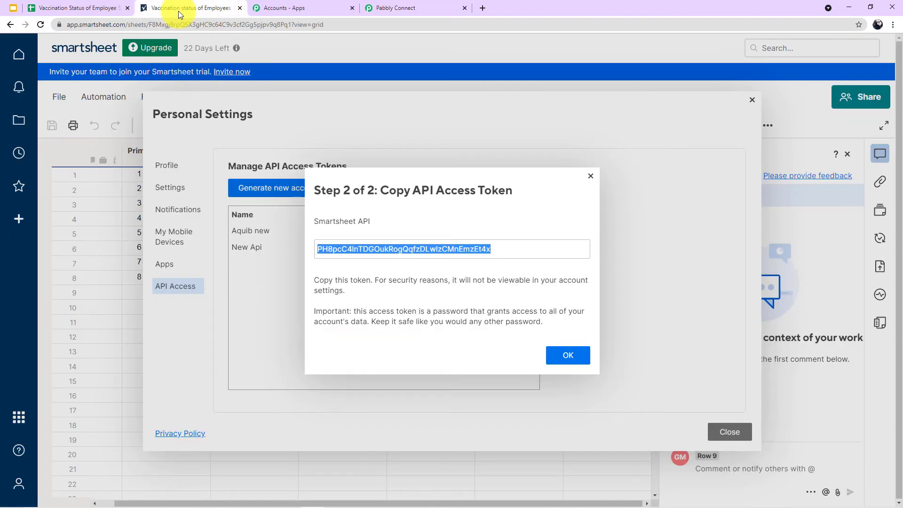
left_click(566, 355)
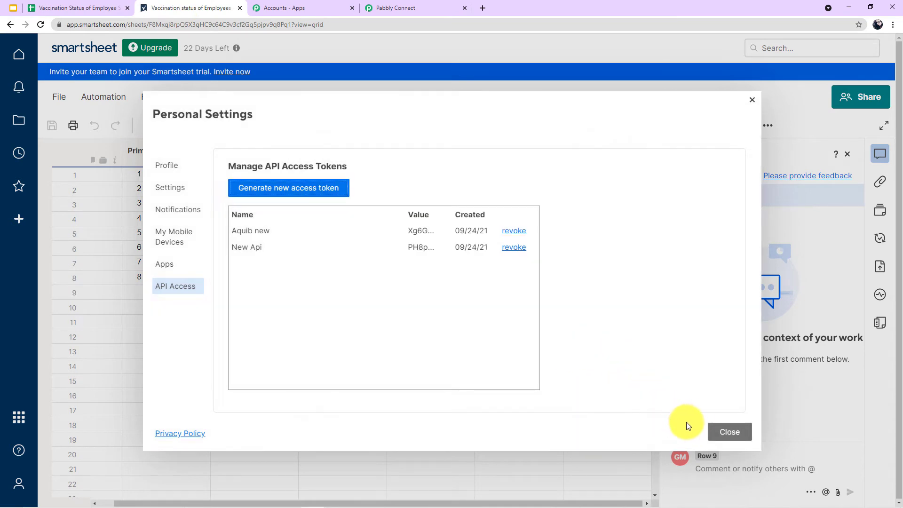
left_click(712, 432)
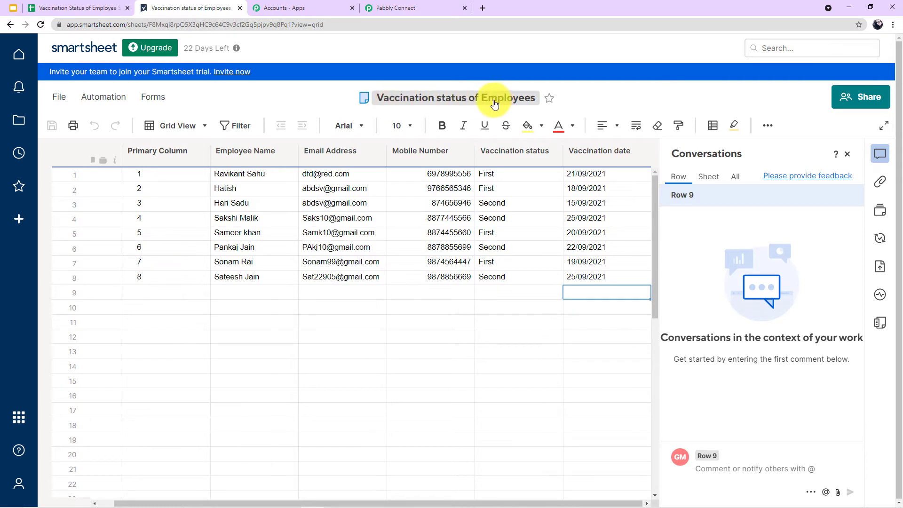
Back in Pabbly Connect, set the trigger's Sheet ID to "Vaccination status of Employees"
left_click(390, 7)
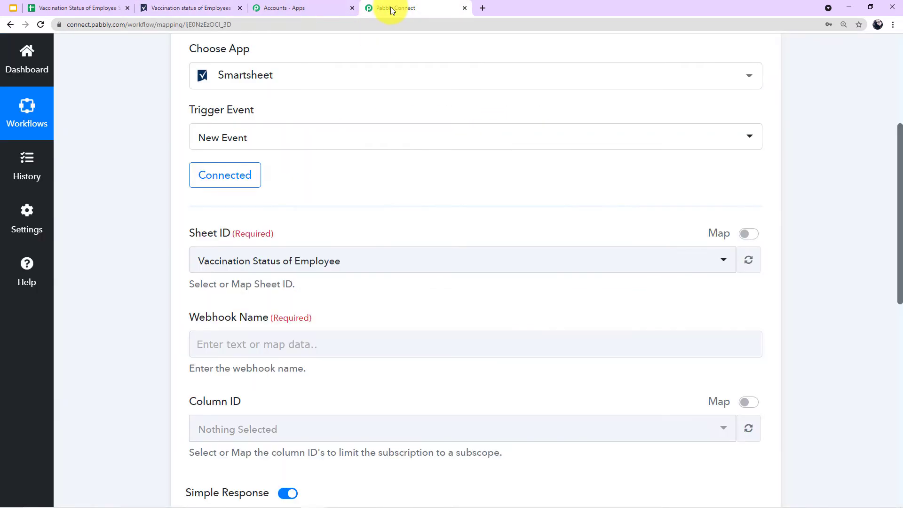
left_click(356, 258)
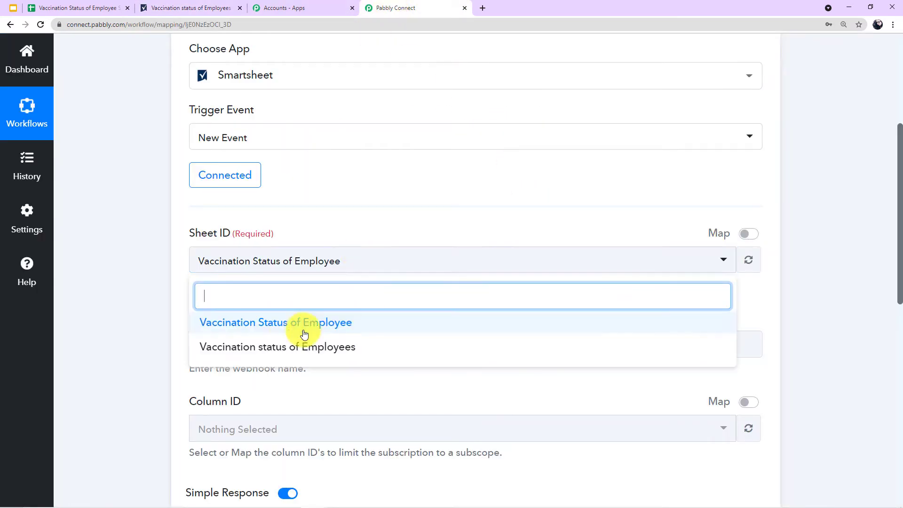
left_click(275, 348)
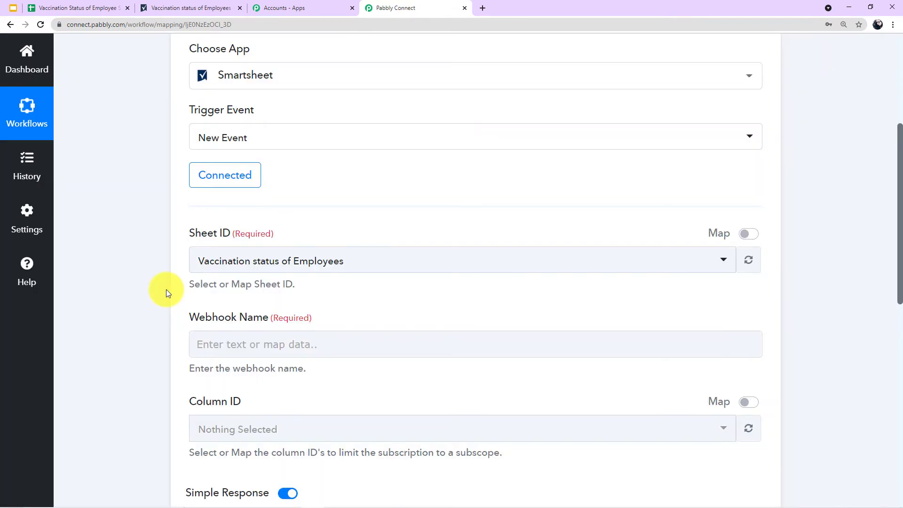
Name the trigger's webhook "To My Google Sheet" and save the trigger with a test request
scroll(169, 294, "down", 2)
left_click(260, 238)
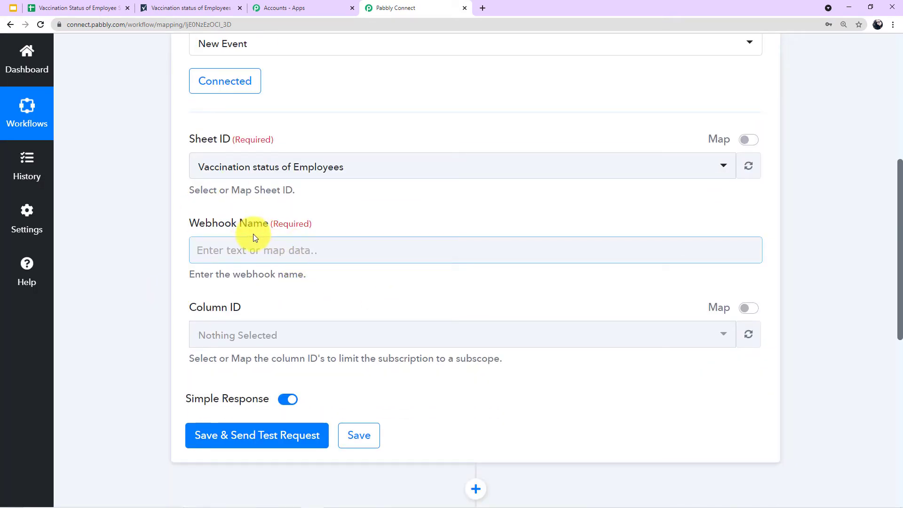
left_click(296, 254)
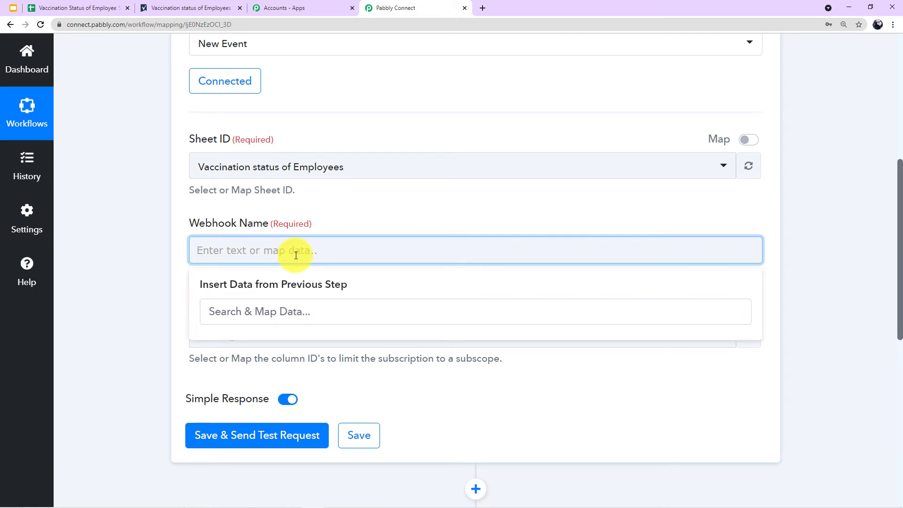
type("To My Google Sheet")
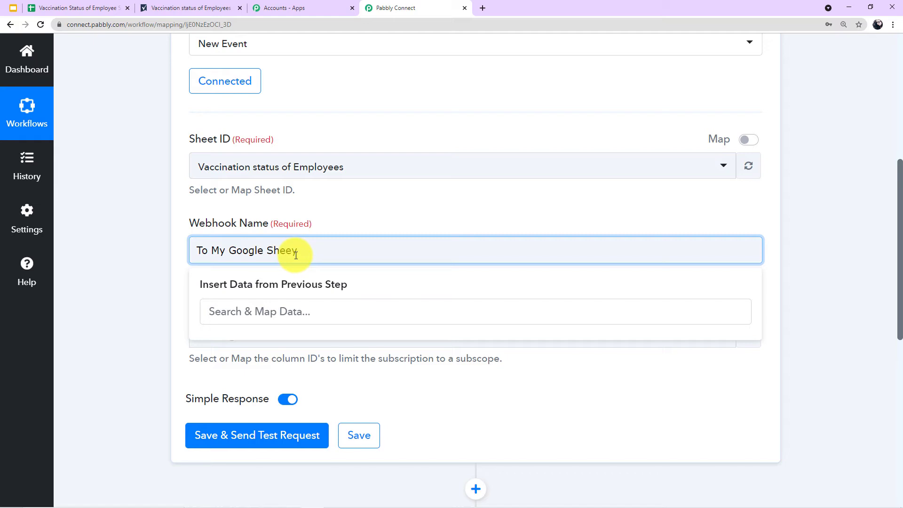
left_click(157, 236)
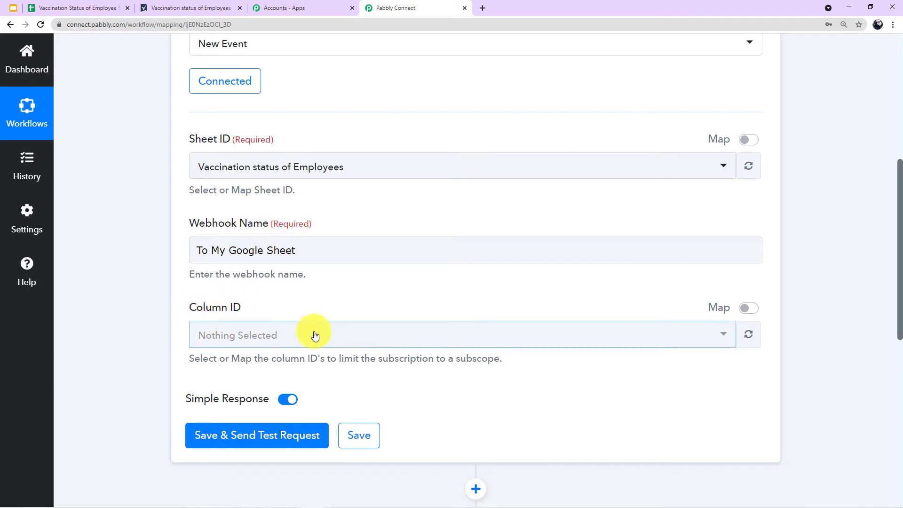
scroll(331, 342, "down", 3)
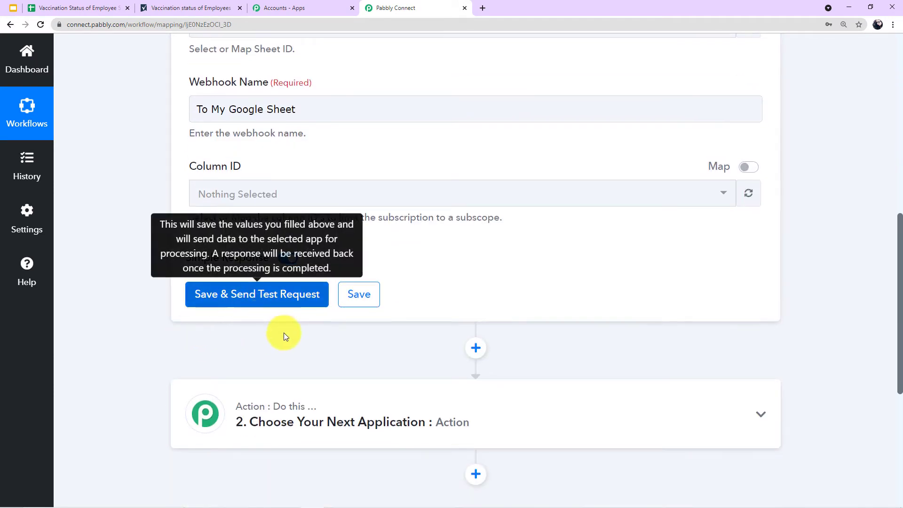
left_click(234, 302)
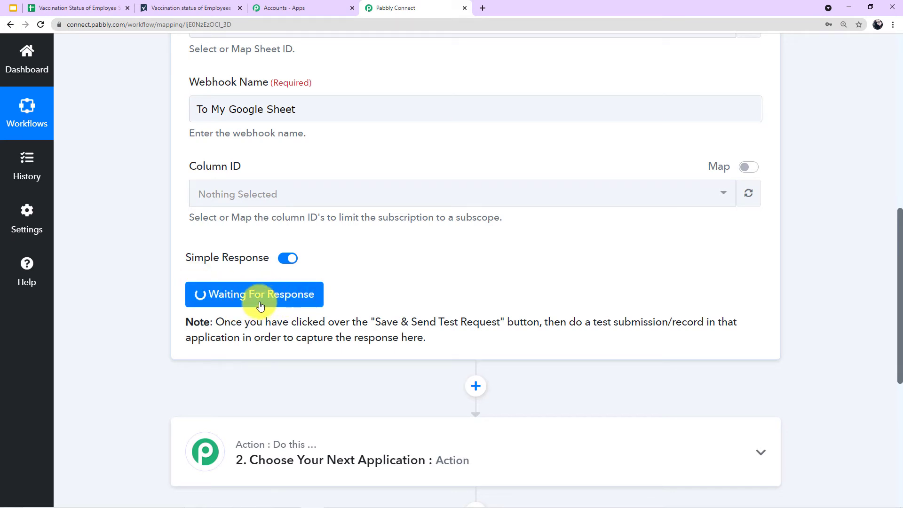
In Smartsheet, add and save row 9 with number 9, the employee's name, email and mobile number, vaccination status First and date 17/09/2021
left_click(179, 11)
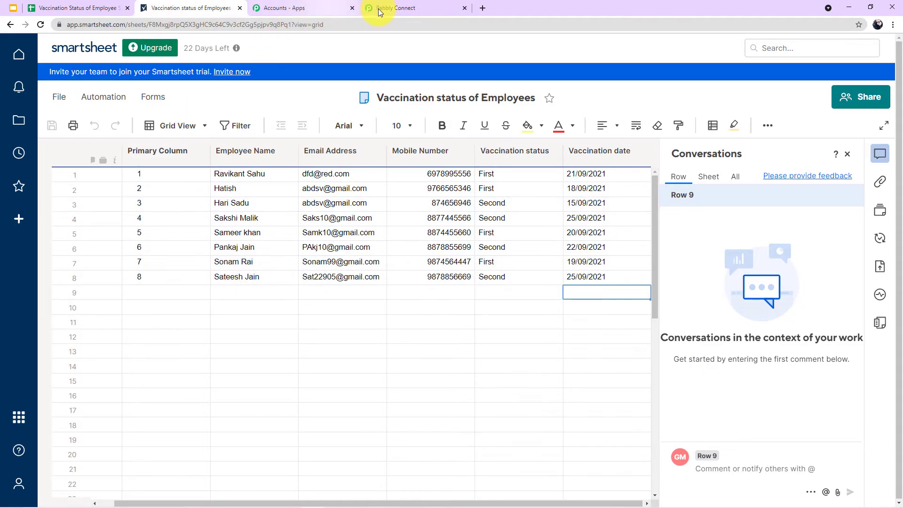
left_click(397, 11)
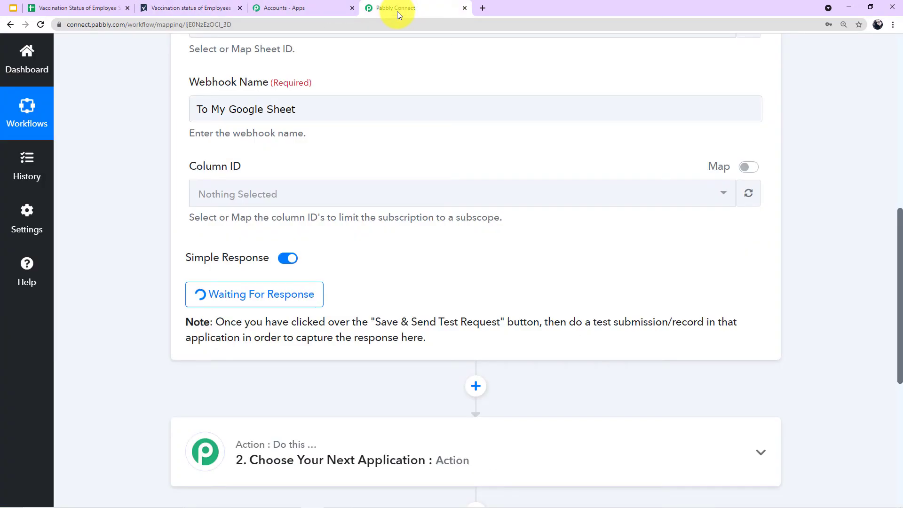
left_click(204, 10)
left_click(154, 292)
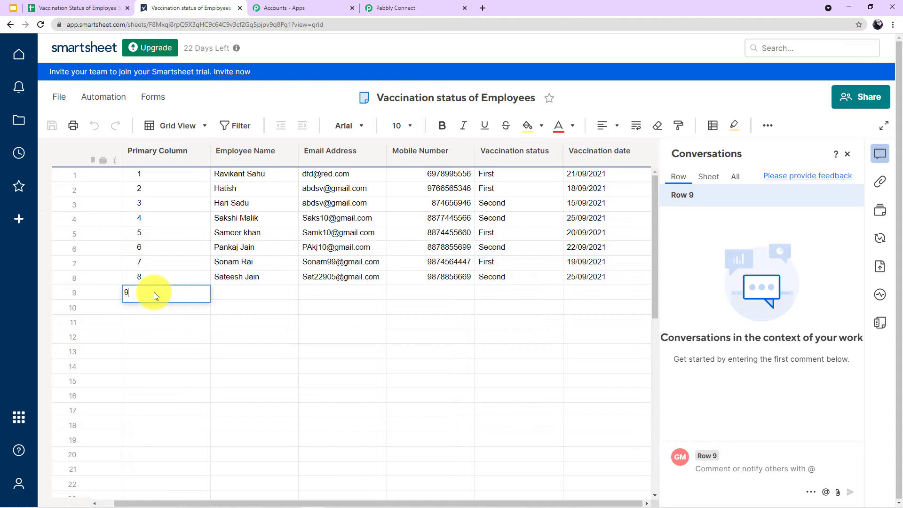
left_click(218, 294)
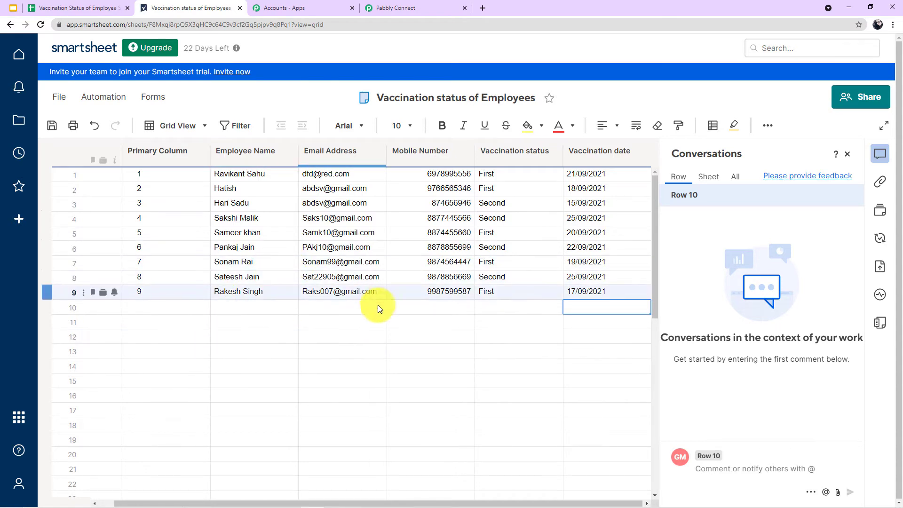
left_click(404, 9)
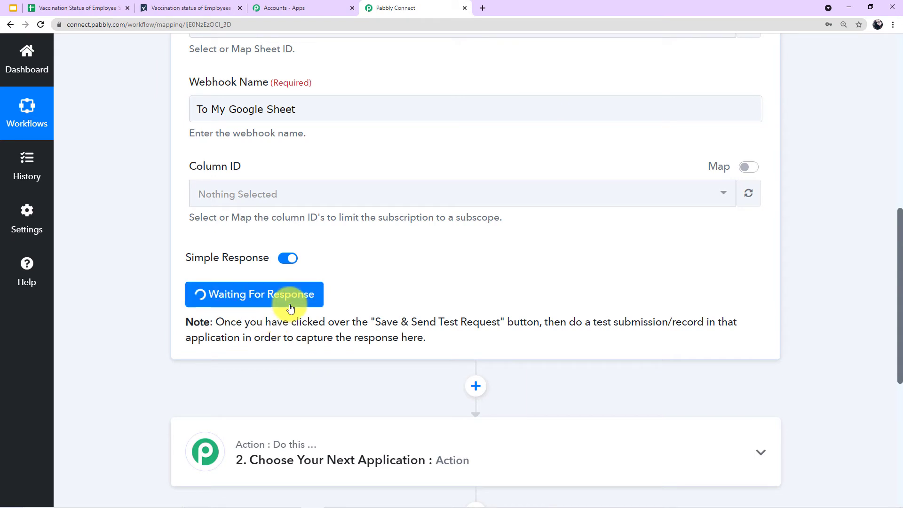
left_click(193, 10)
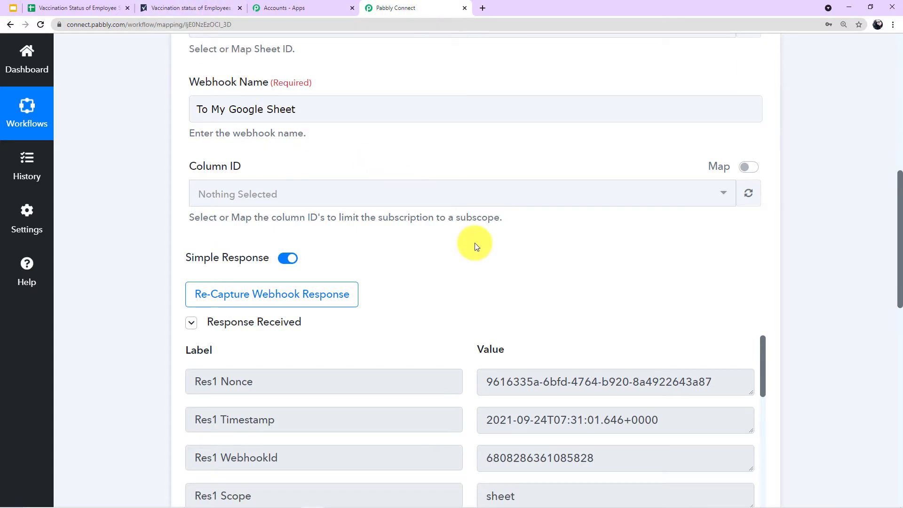
In Pabbly Connect, review the captured webhook response's event types, row IDs and column IDs against the rows in the Smartsheet sheet
scroll(475, 243, "down", 5)
scroll(474, 243, "down", 2)
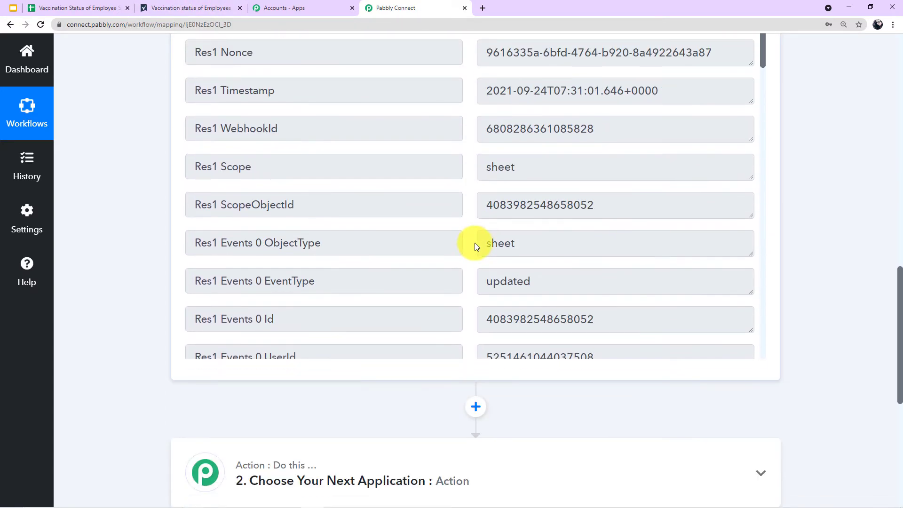
scroll(567, 164, "down", 5)
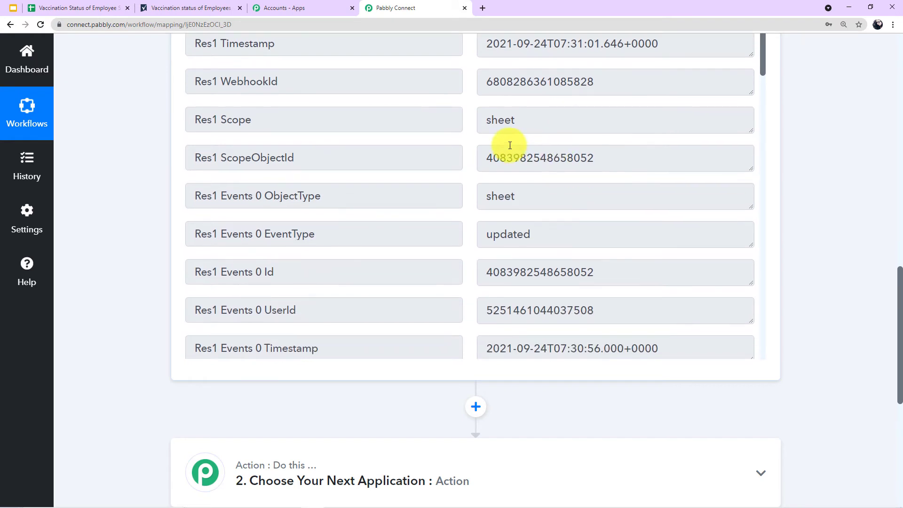
scroll(532, 143, "up", 2)
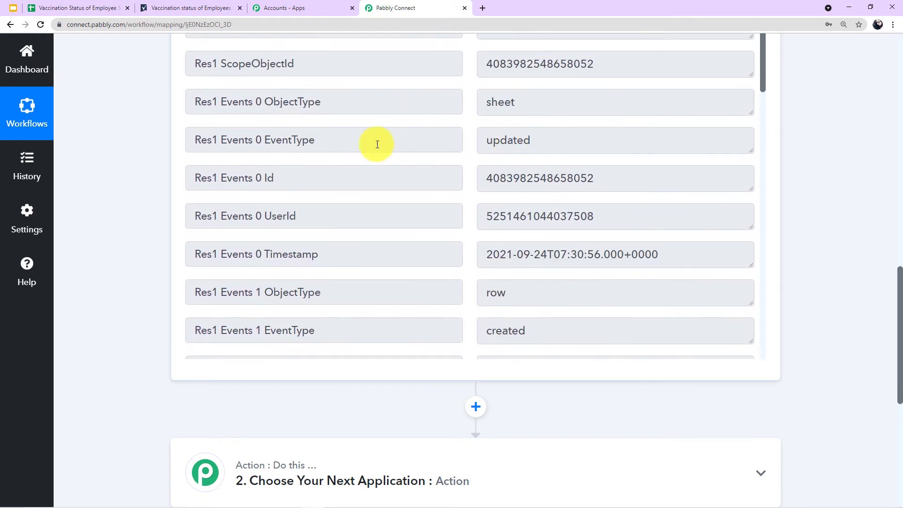
scroll(535, 207, "down", 2)
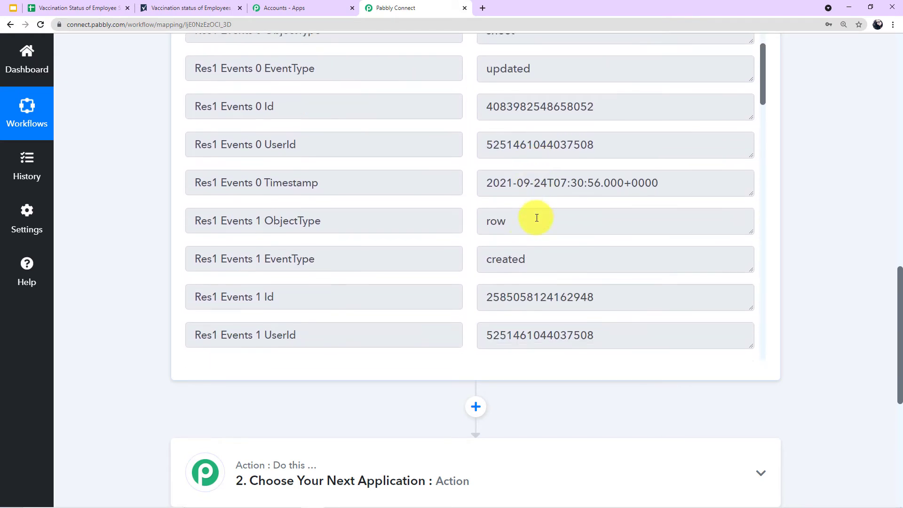
scroll(578, 243, "down", 4)
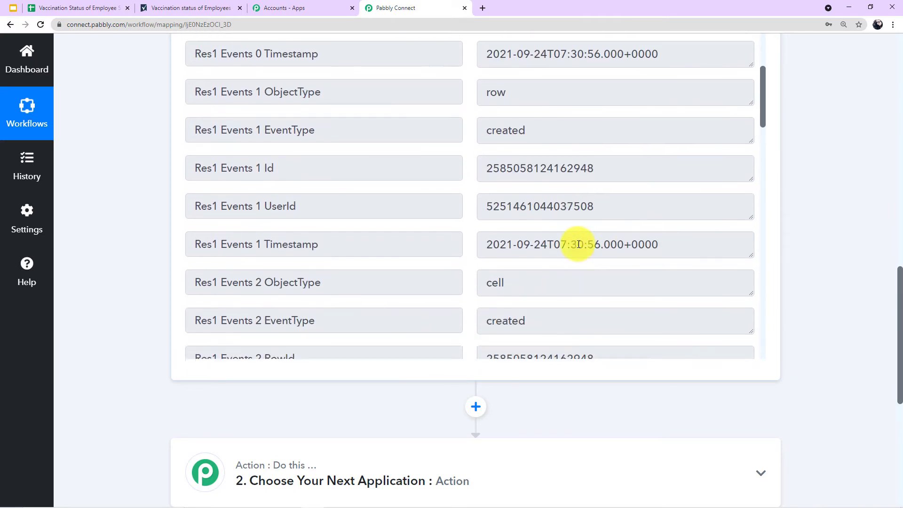
scroll(569, 232, "down", 10)
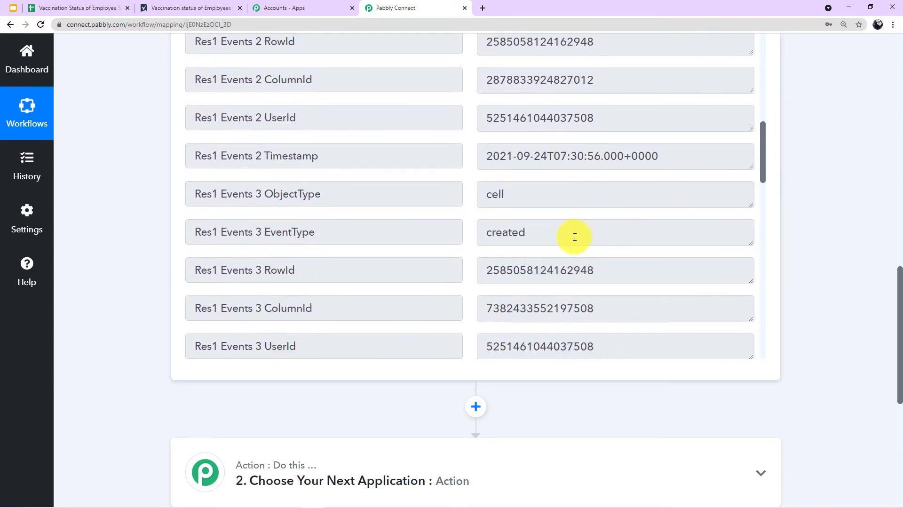
scroll(575, 237, "down", 11)
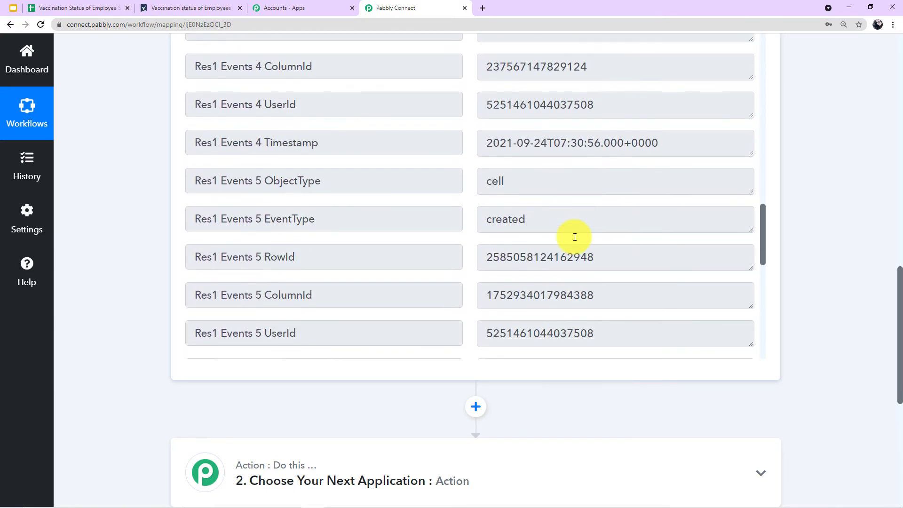
scroll(575, 237, "down", 3)
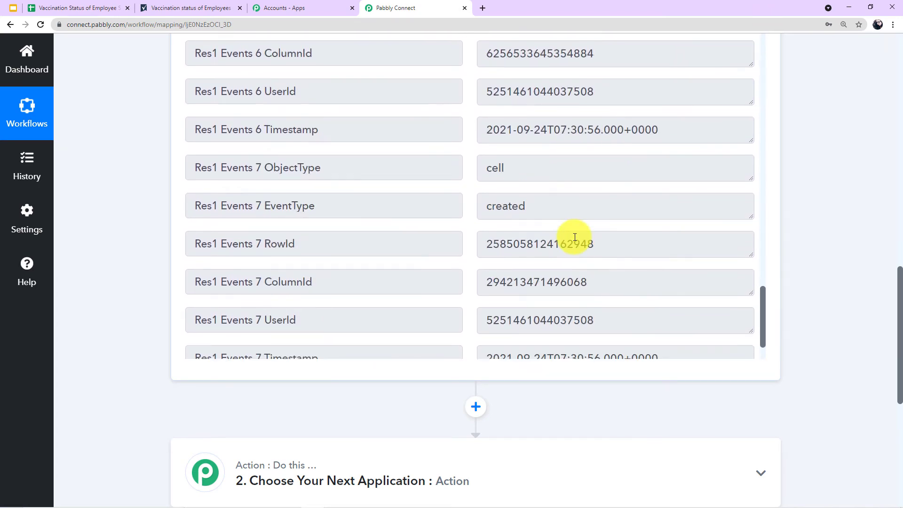
left_click(203, 4)
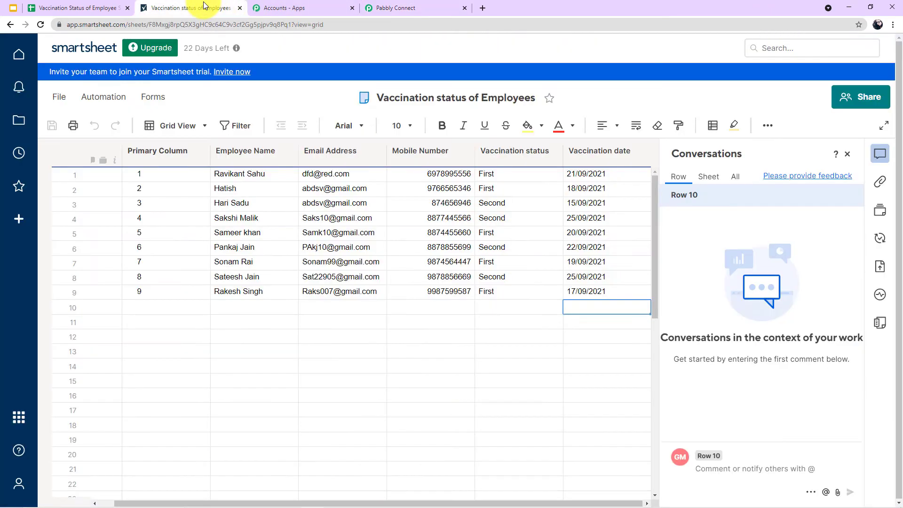
left_click(423, 7)
scroll(448, 147, "down", 2)
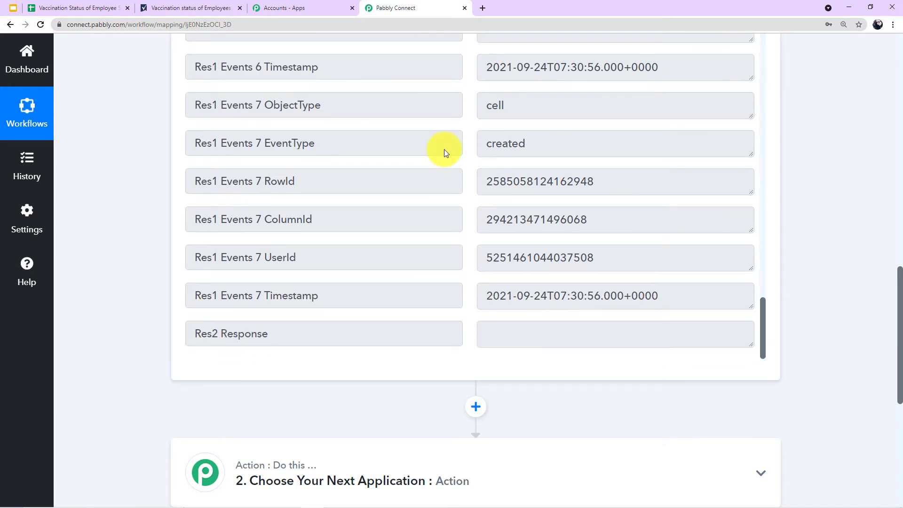
Add a new action step directly after the trigger and choose Smartsheet as its app
scroll(444, 149, "down", 3)
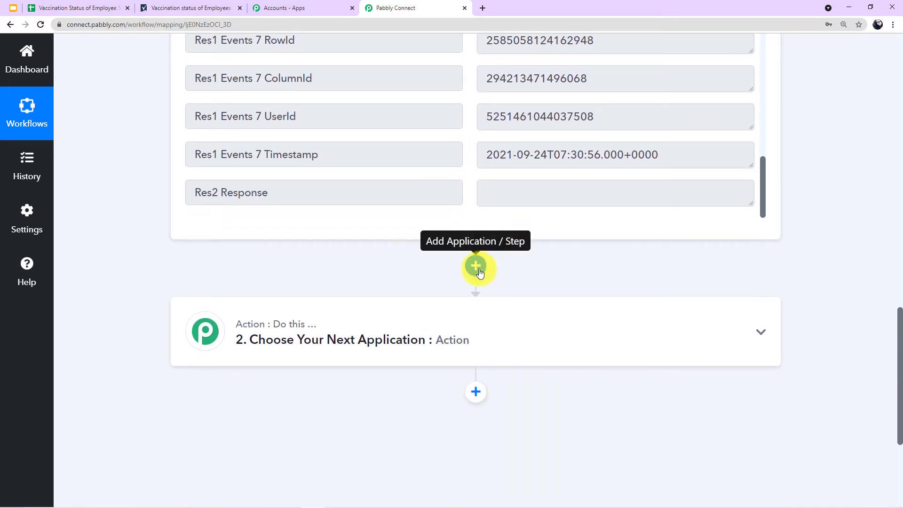
left_click(479, 273)
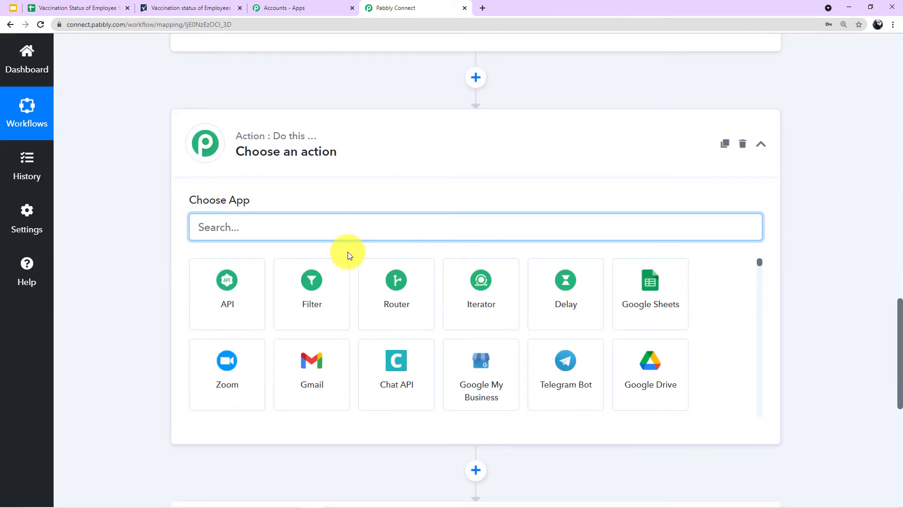
type("sm")
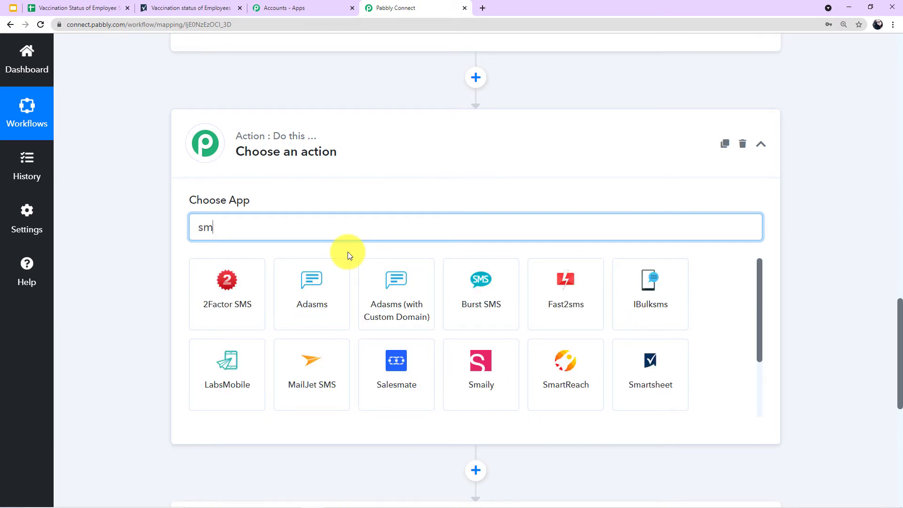
type("a")
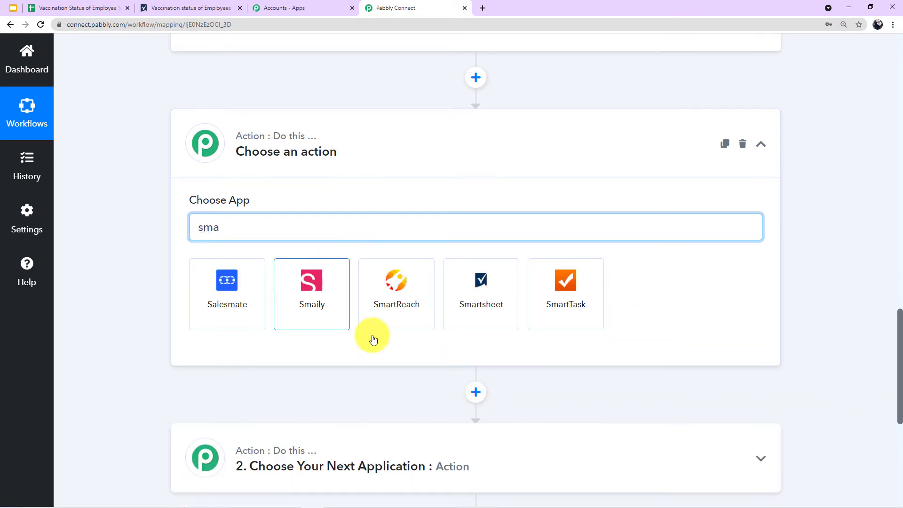
left_click(493, 307)
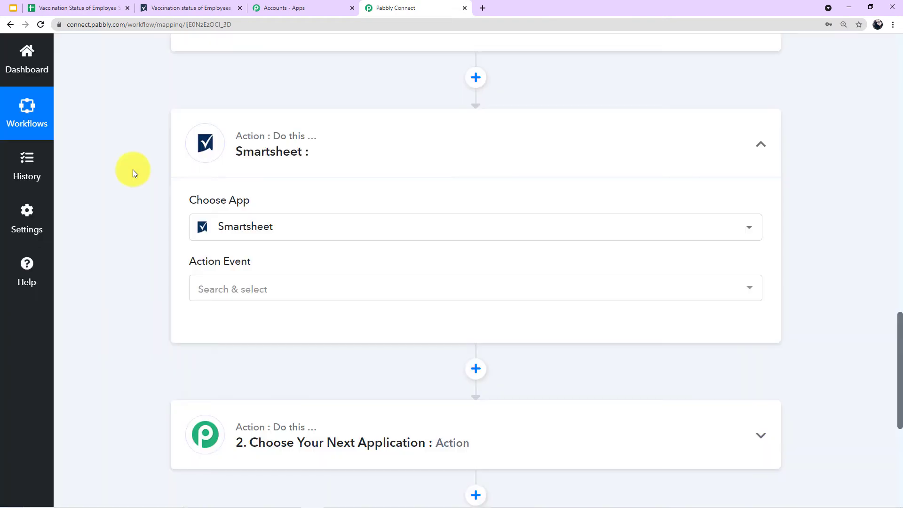
Set the Smartsheet action's event to Get Row
left_click(256, 290)
scroll(295, 186, "down", 5)
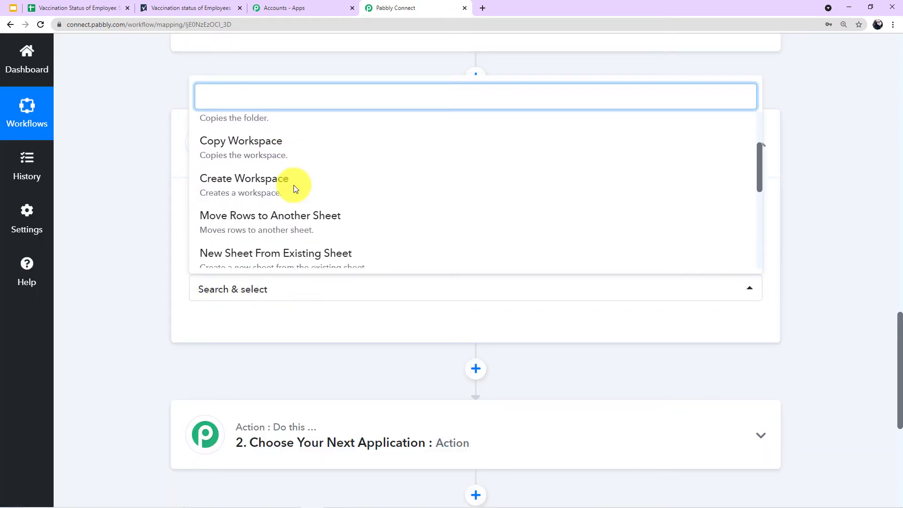
scroll(295, 188, "down", 4)
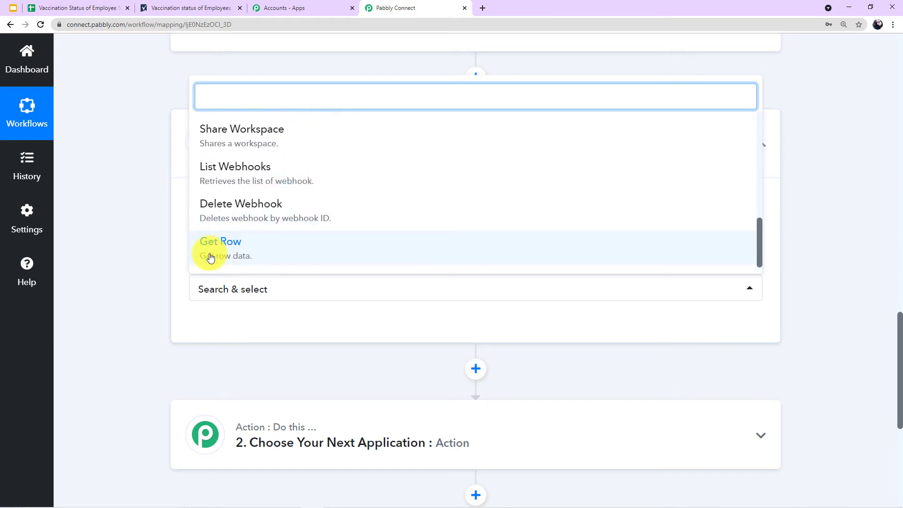
left_click(210, 258)
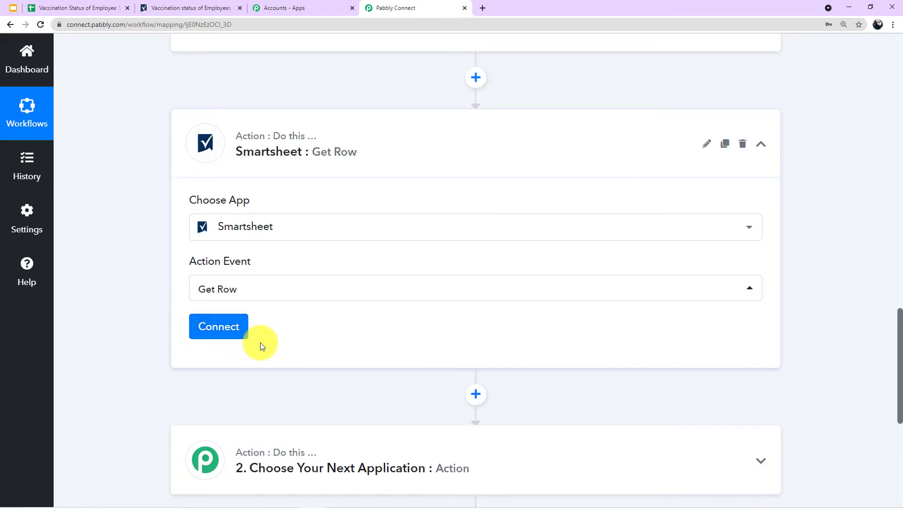
Connect the Get Row action to Smartsheet using the existing connection Smartsheet #10
left_click(229, 333)
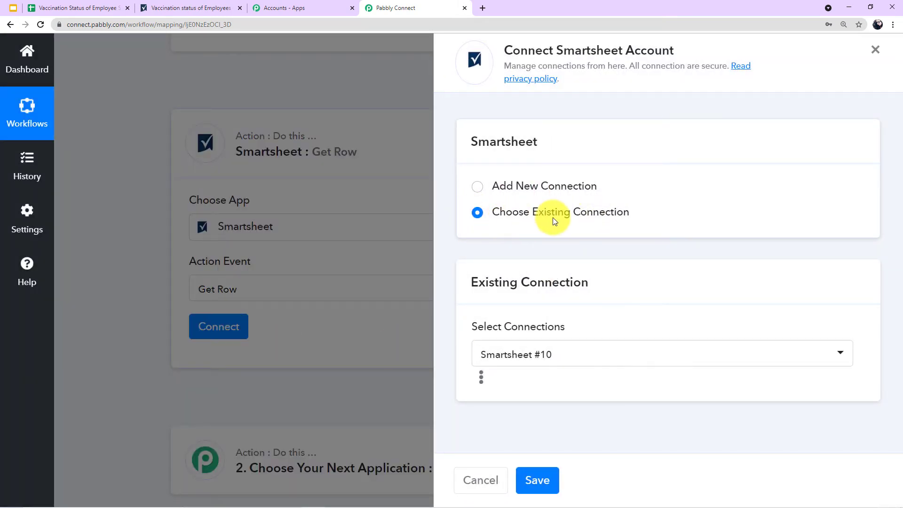
left_click(257, 198)
scroll(277, 184, "up", 4)
scroll(443, 157, "up", 8)
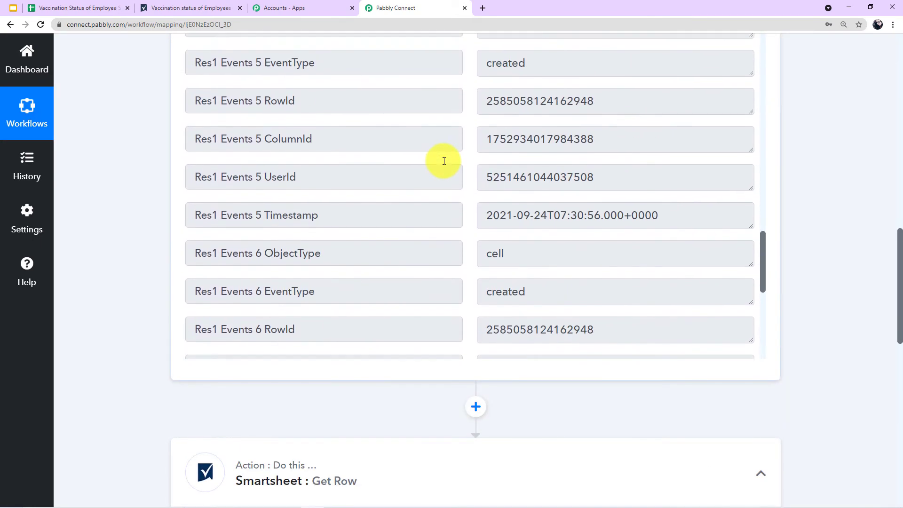
scroll(159, 152, "up", 3)
scroll(159, 151, "up", 3)
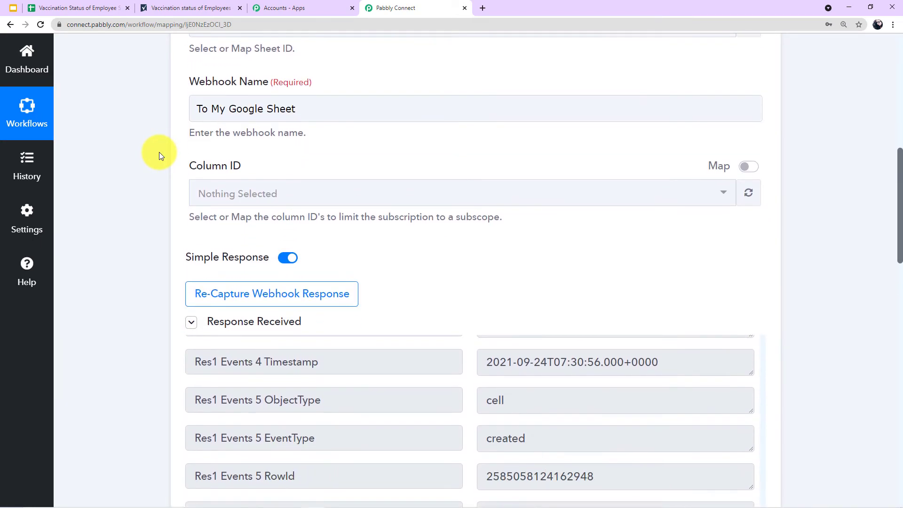
scroll(158, 151, "down", 4)
scroll(357, 357, "down", 3)
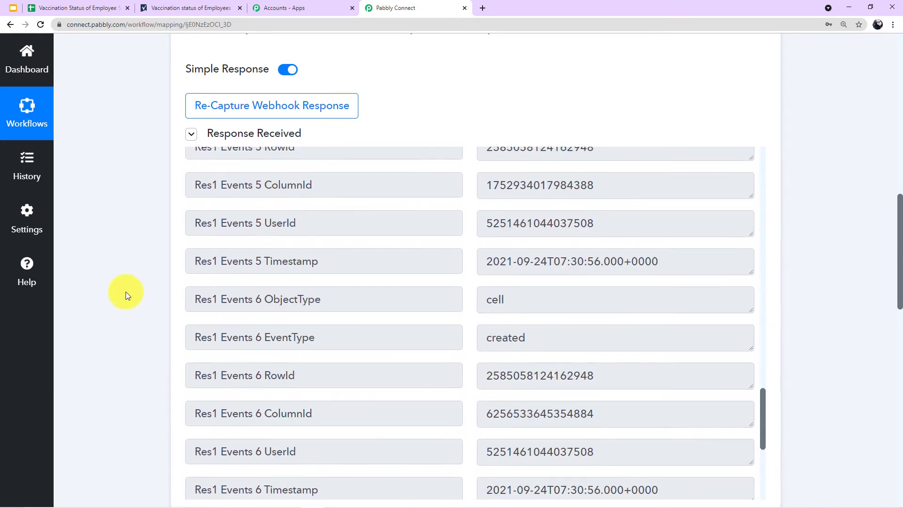
scroll(125, 291, "down", 8)
left_click(218, 327)
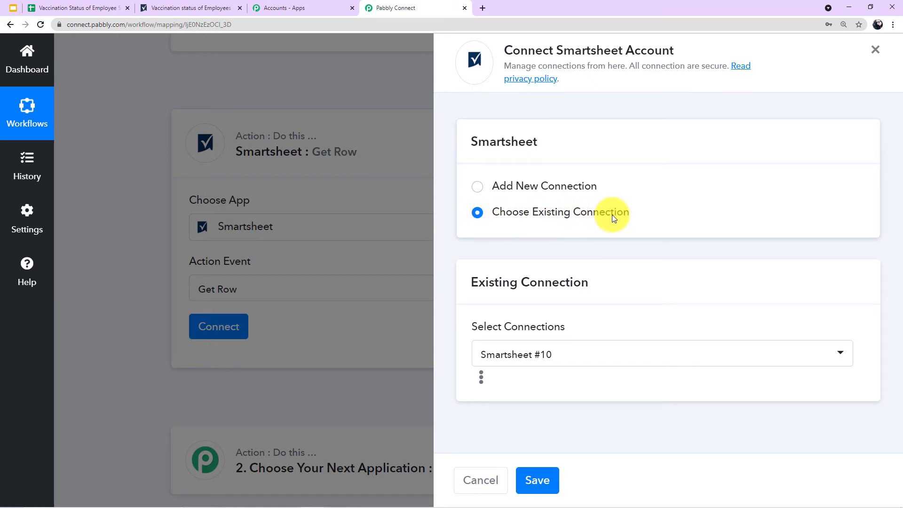
left_click(553, 487)
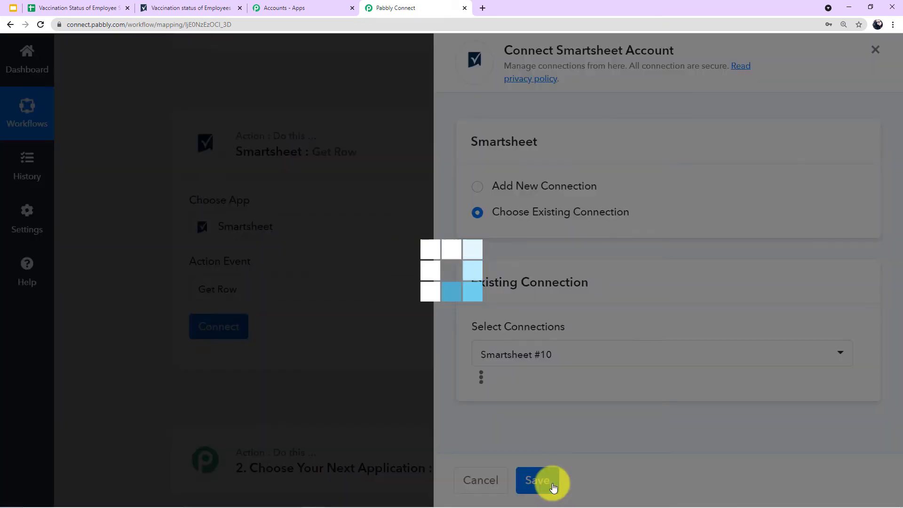
Map the Get Row action's SheetId to the trigger's Res1 ScopeObjectId value
scroll(251, 268, "down", 5)
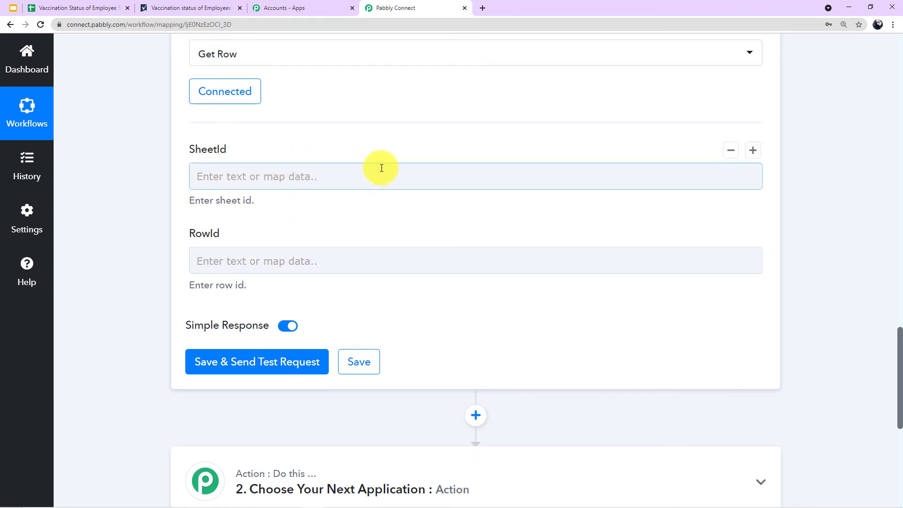
left_click(697, 209)
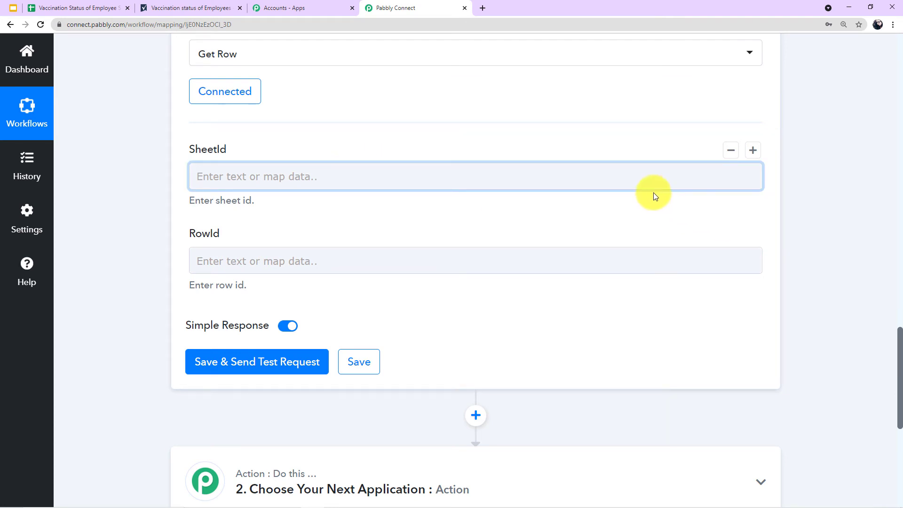
left_click(489, 176)
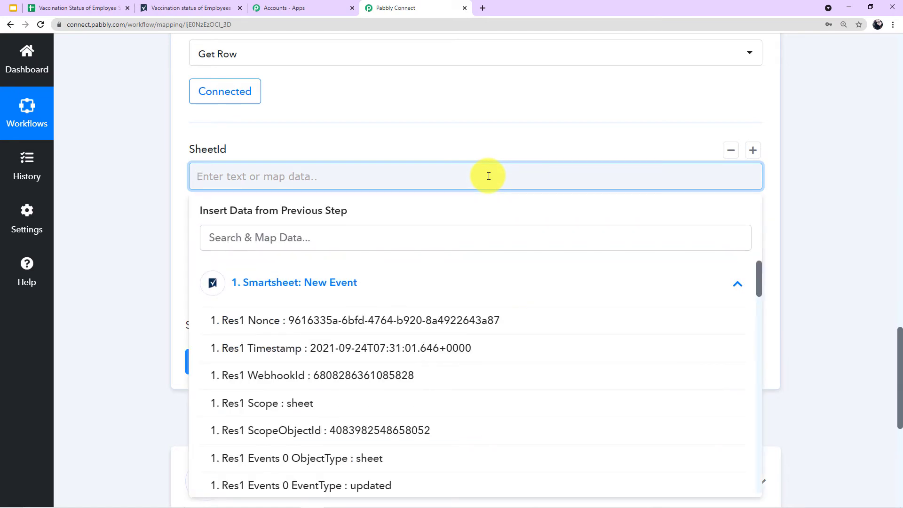
left_click(646, 287)
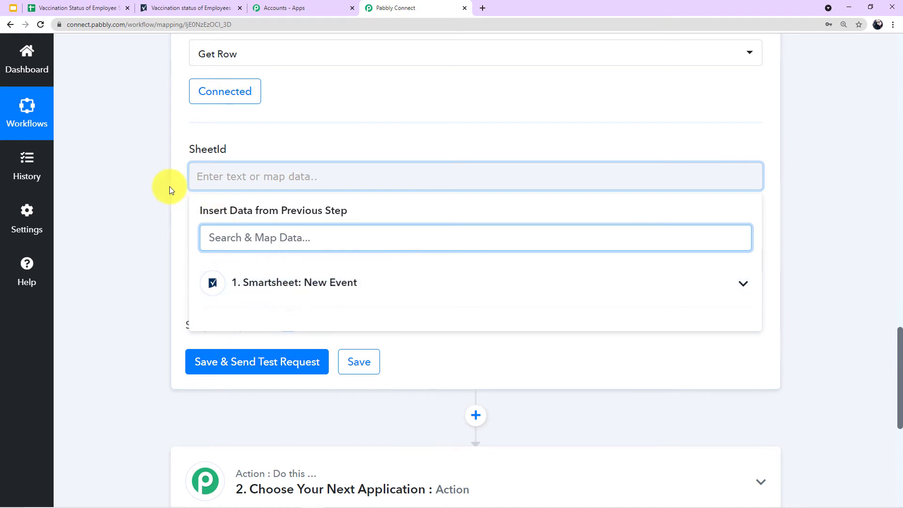
left_click(368, 300)
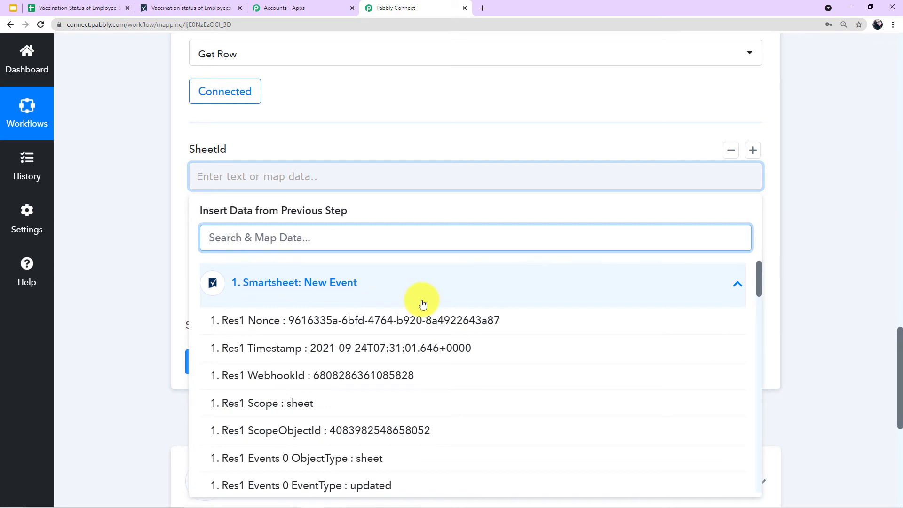
scroll(120, 187, "up", 9)
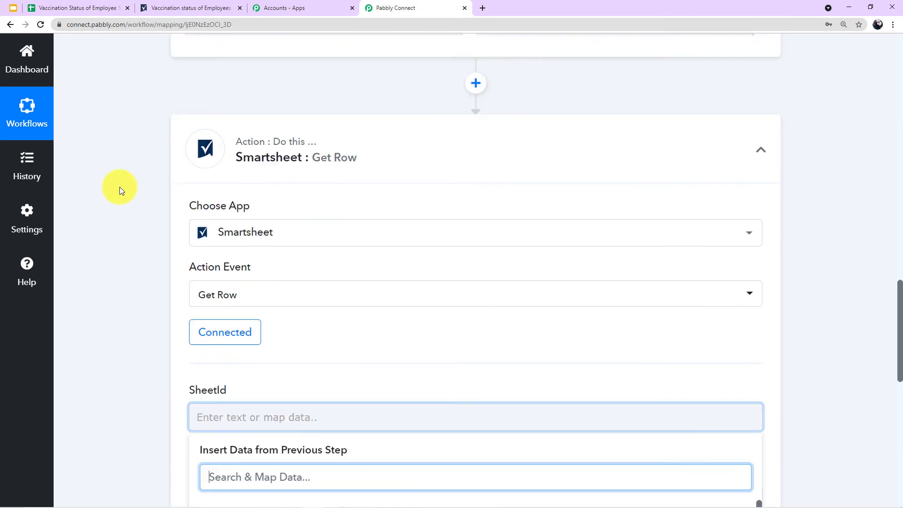
scroll(119, 187, "up", 4)
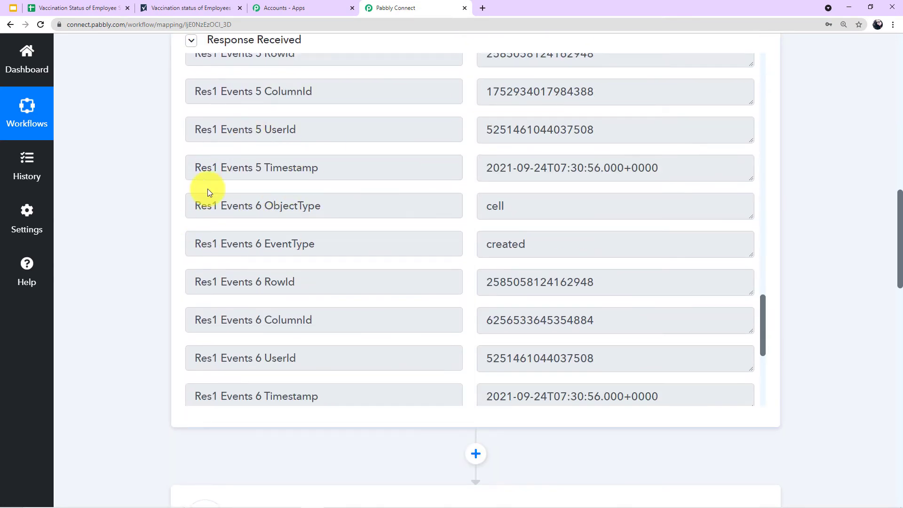
scroll(413, 268, "up", 6)
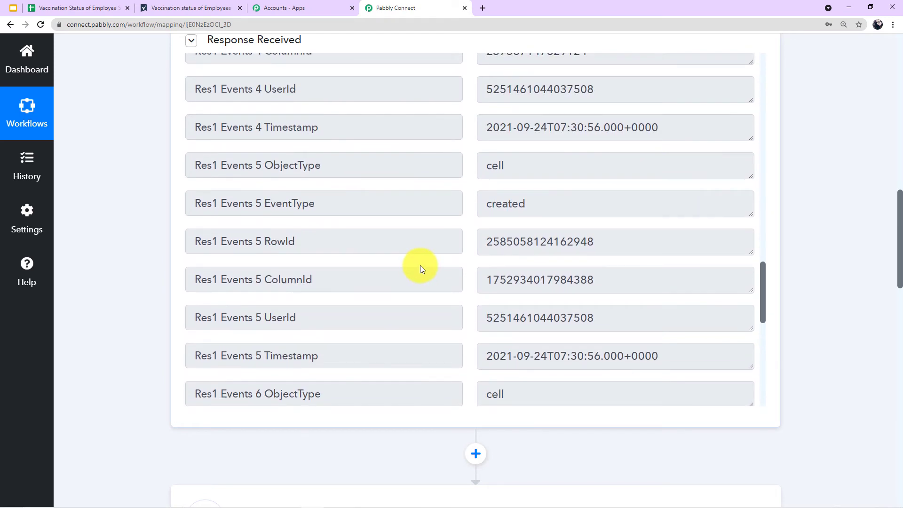
scroll(145, 171, "up", 6)
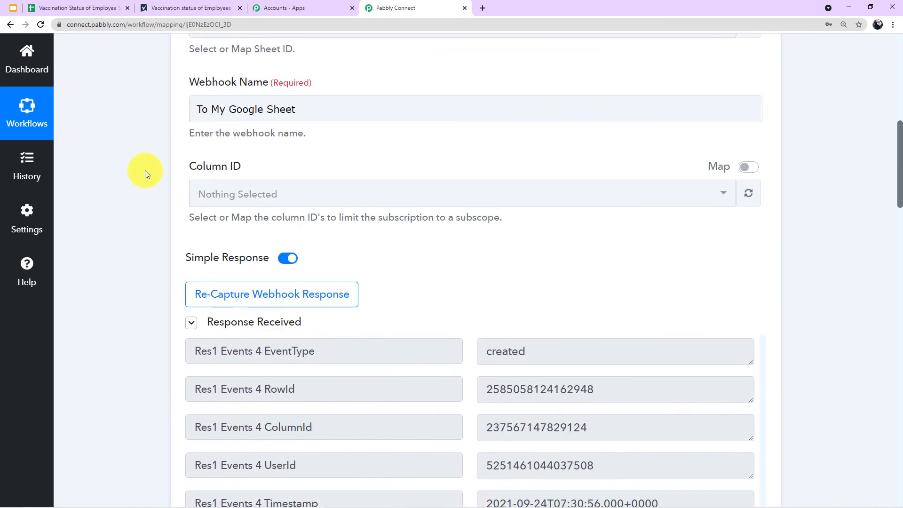
scroll(145, 171, "down", 2)
scroll(145, 170, "down", 10)
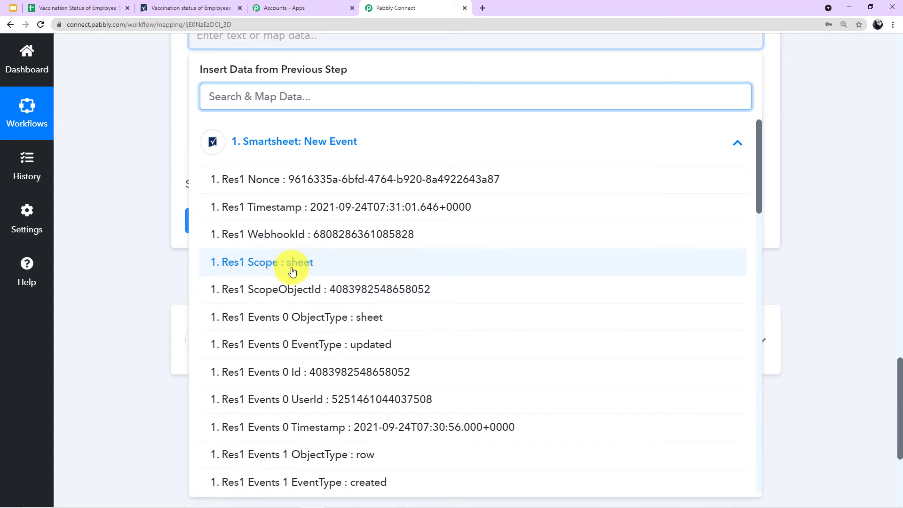
left_click(370, 293)
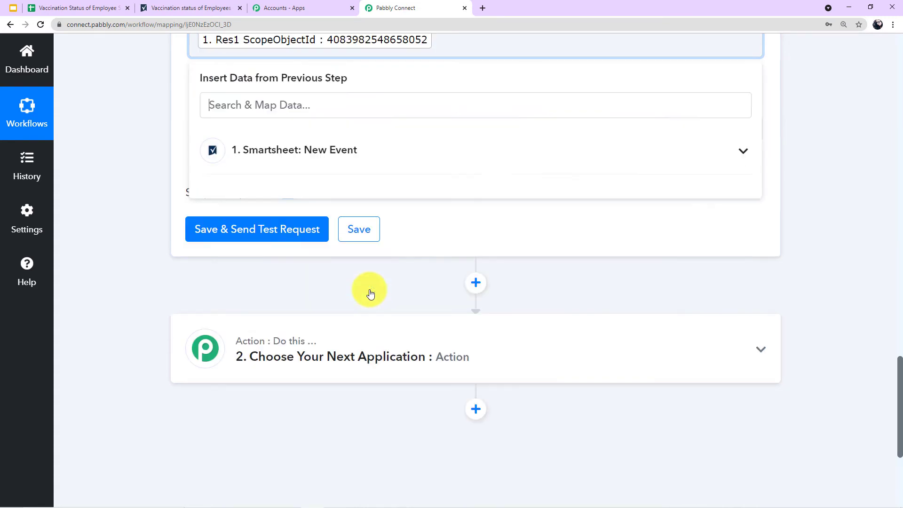
left_click(143, 225)
Map the Get Row action's RowId to the trigger's Res1 Events 2 RowId value
scroll(143, 226, "up", 2)
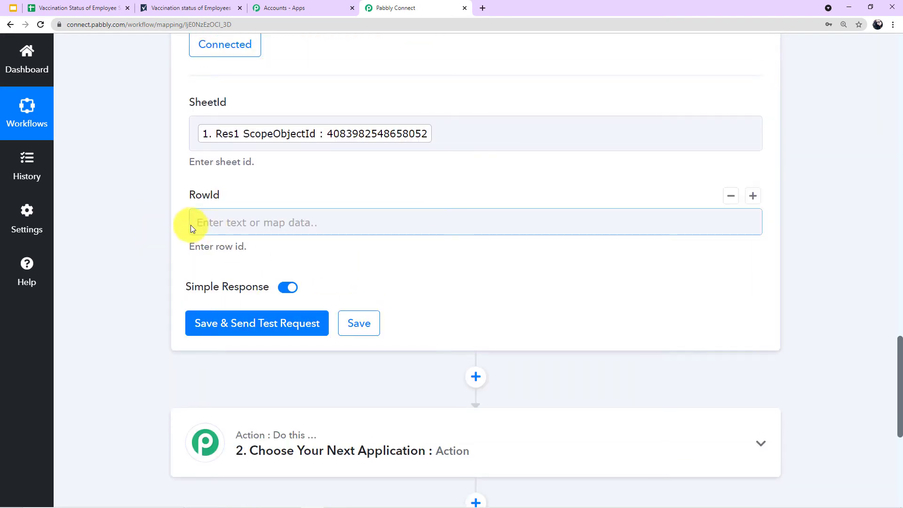
left_click(328, 228)
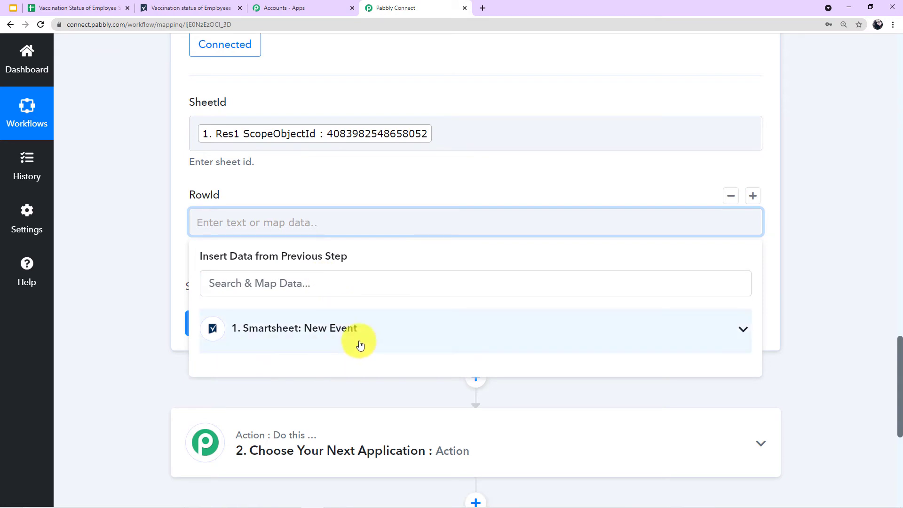
left_click(337, 328)
scroll(334, 329, "down", 5)
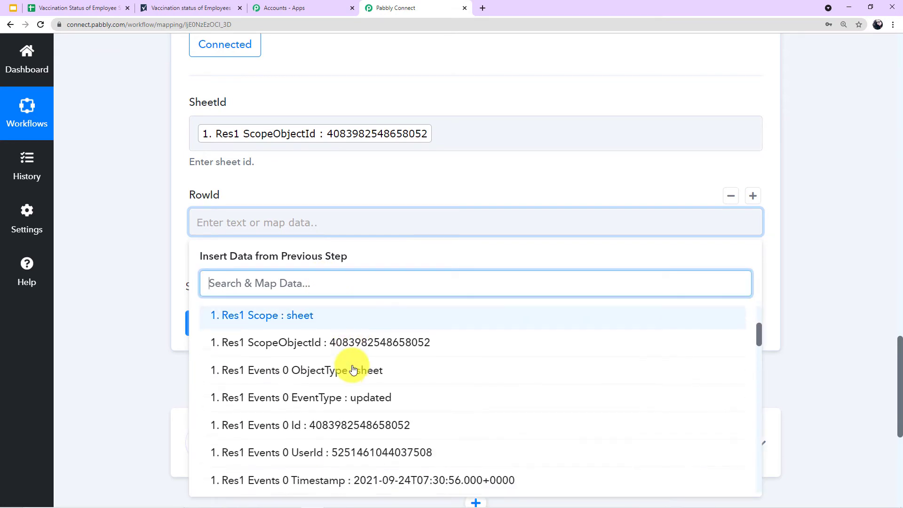
scroll(353, 368, "down", 4)
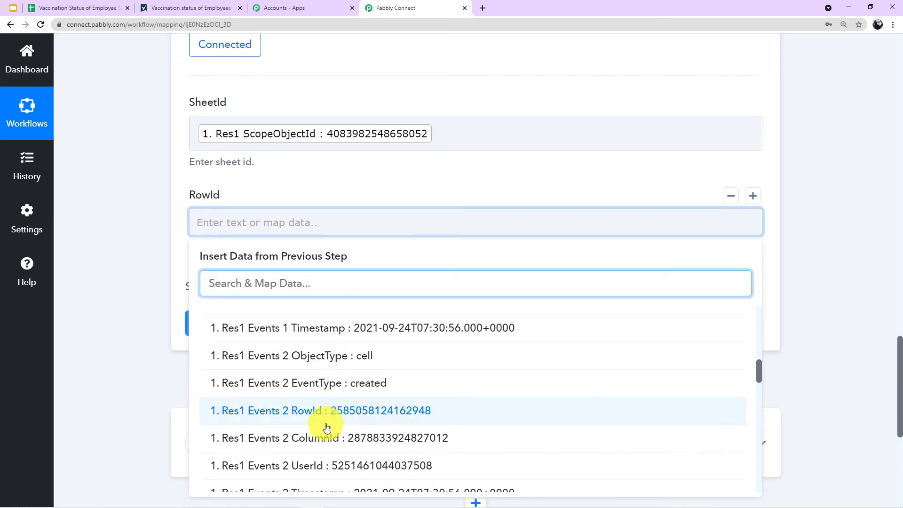
left_click(357, 410)
left_click(159, 323)
Save the Get Row action with a test request and review the row's cell values in the received response
scroll(159, 321, "down", 2)
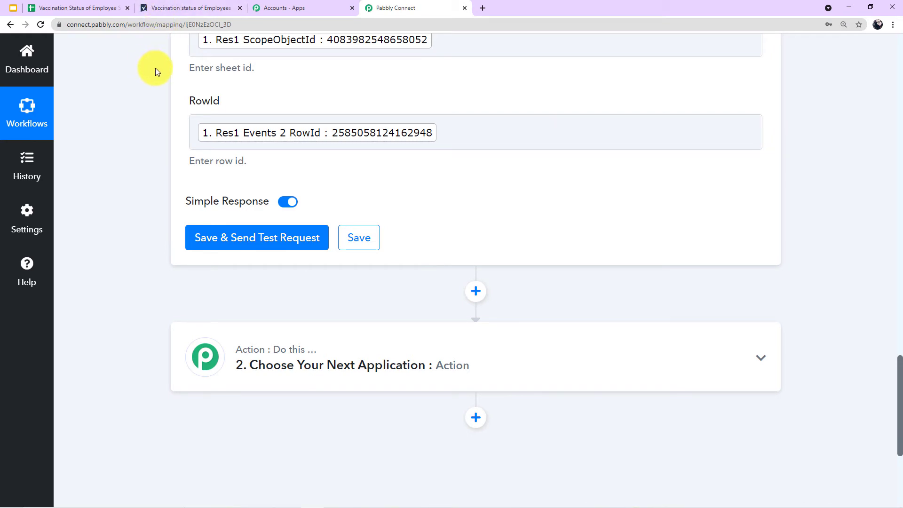
left_click(207, 237)
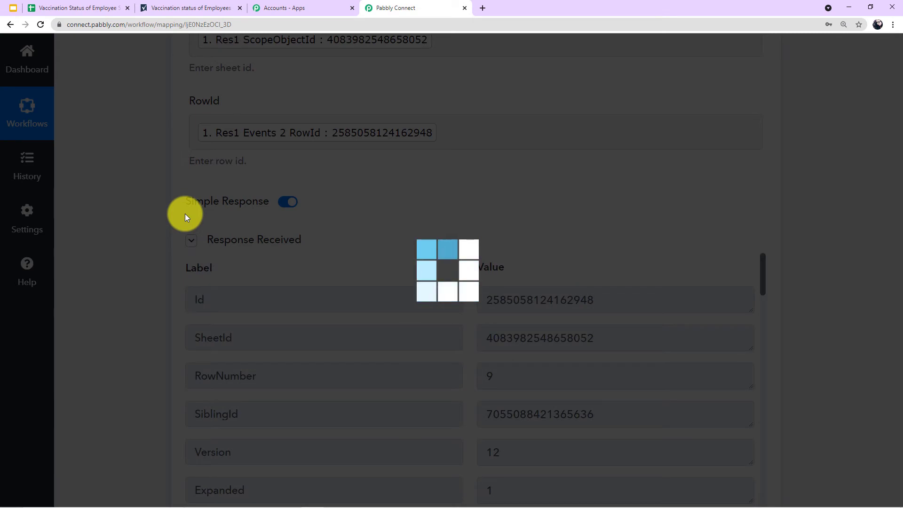
scroll(174, 212, "down", 3)
scroll(523, 247, "down", 6)
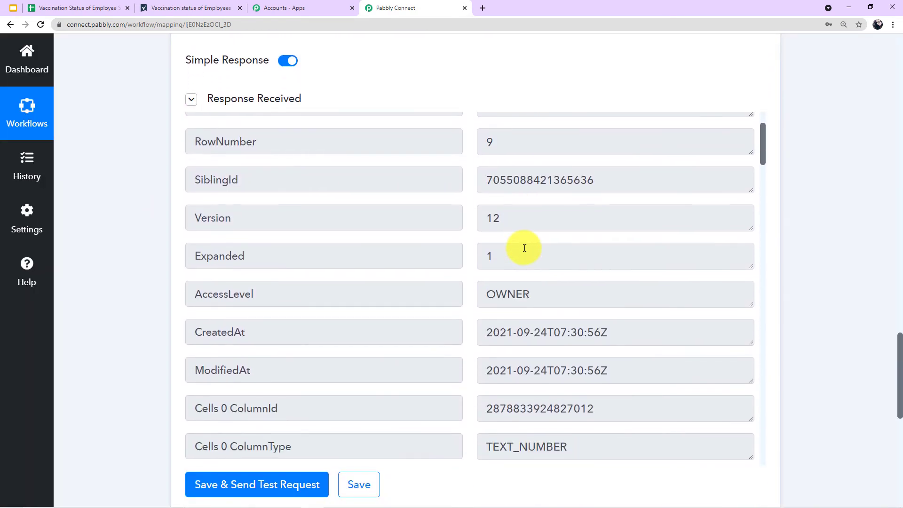
scroll(524, 248, "down", 4)
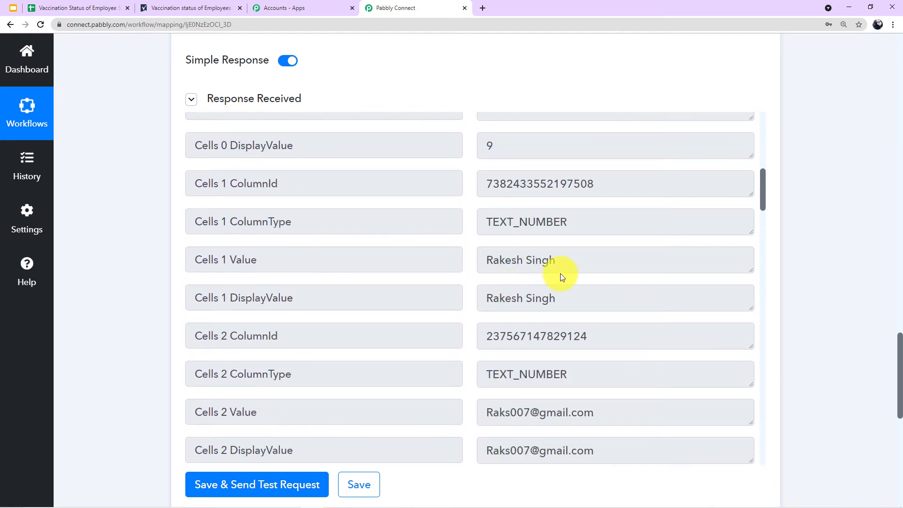
scroll(560, 278, "down", 5)
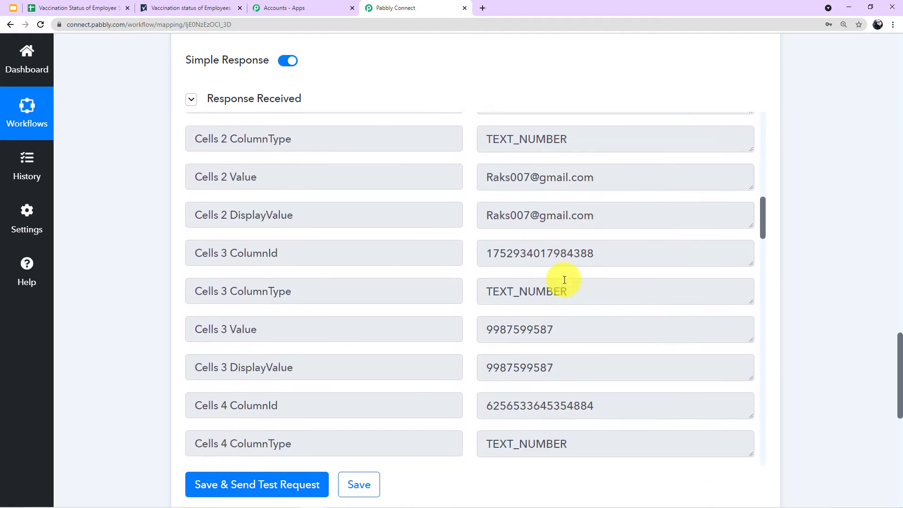
scroll(531, 330, "down", 4)
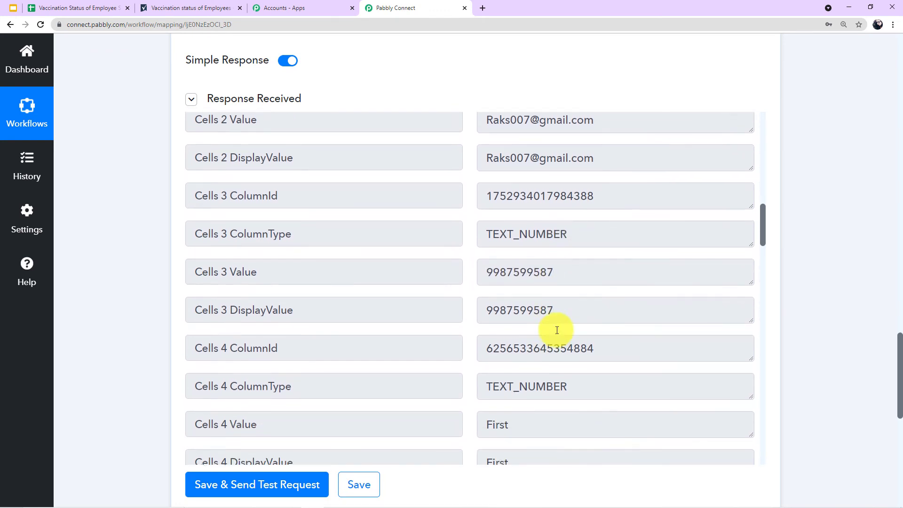
Set the next action's app to Google Sheets with the action event Add New Row
scroll(540, 319, "down", 4)
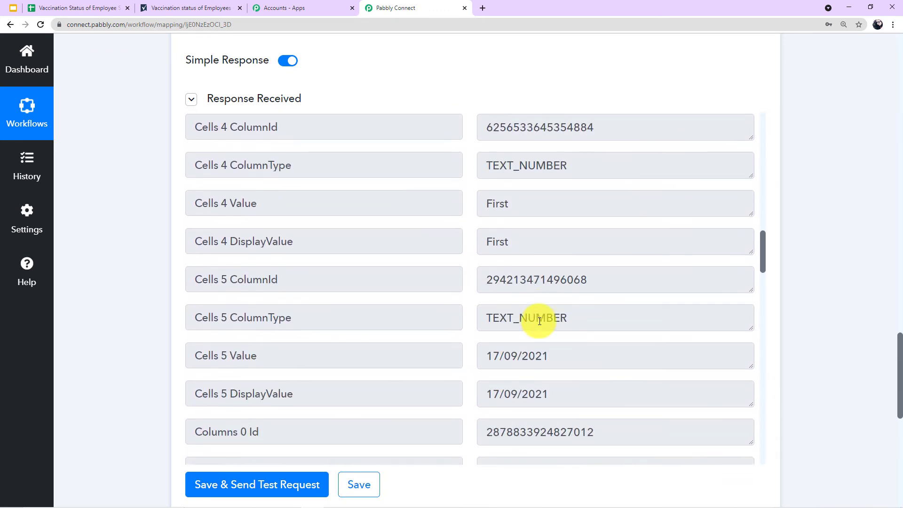
scroll(602, 307, "down", 3)
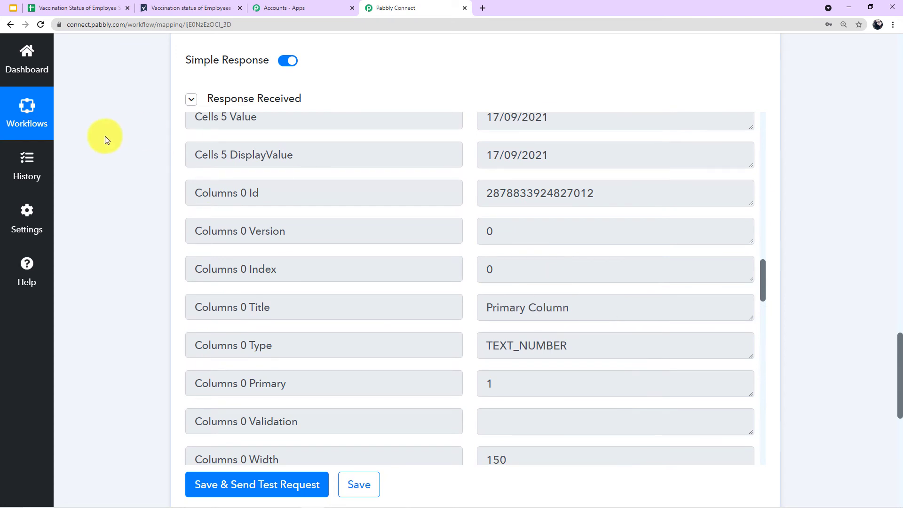
scroll(117, 132, "down", 3)
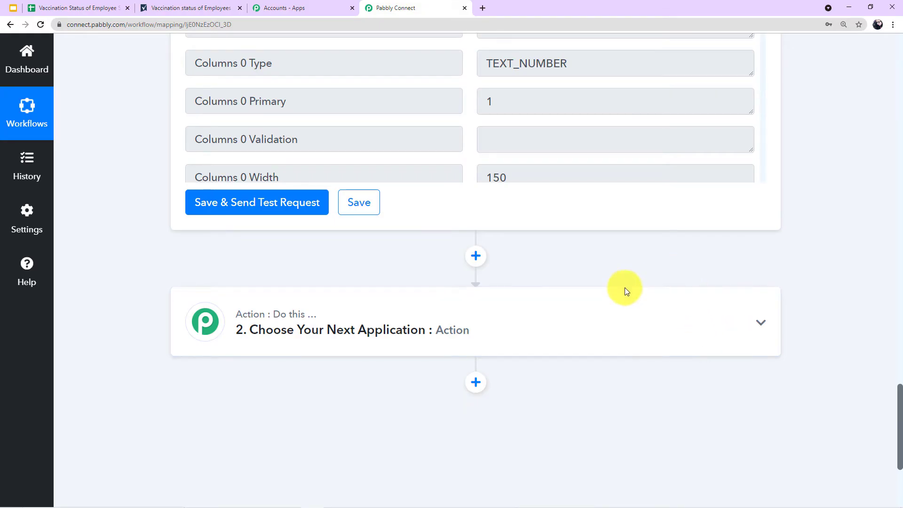
left_click(383, 317)
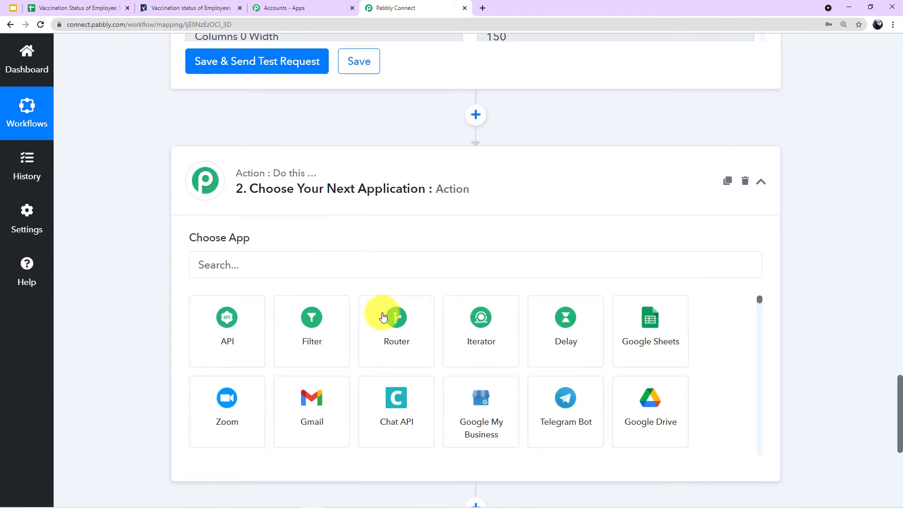
left_click(342, 176)
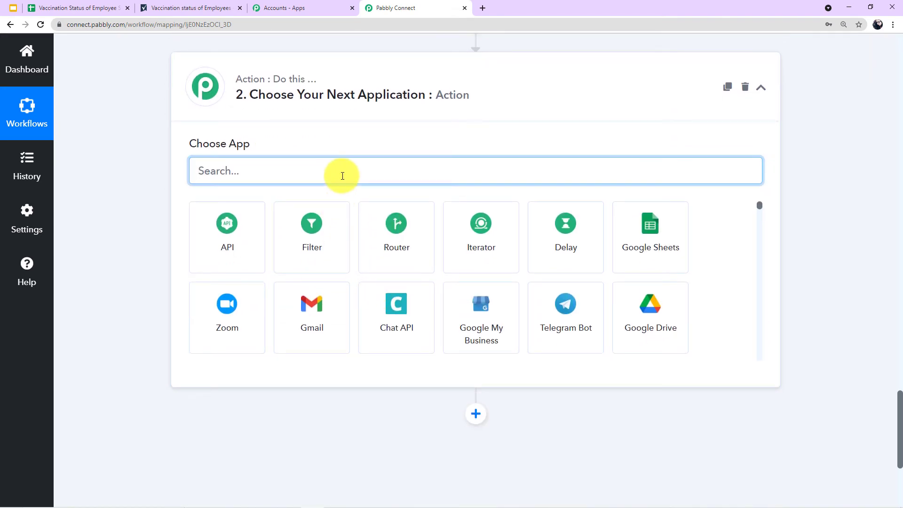
type("g")
left_click(245, 239)
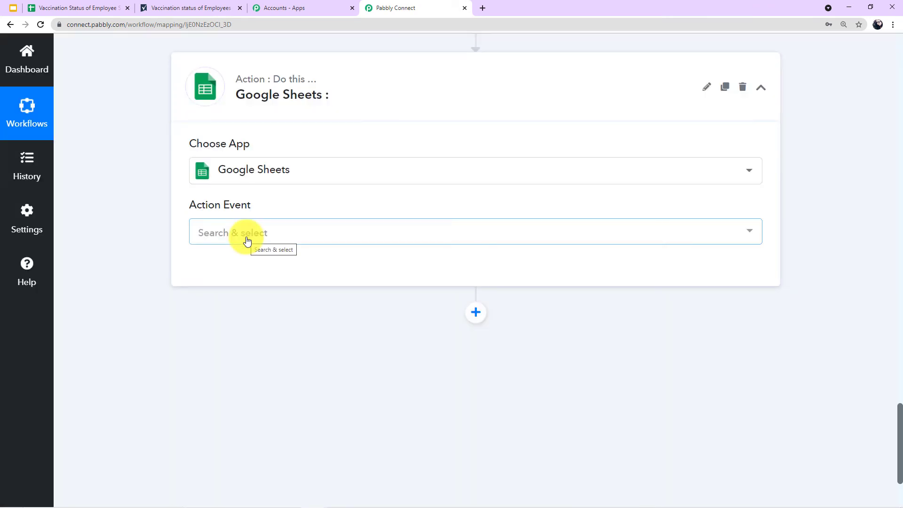
left_click(280, 234)
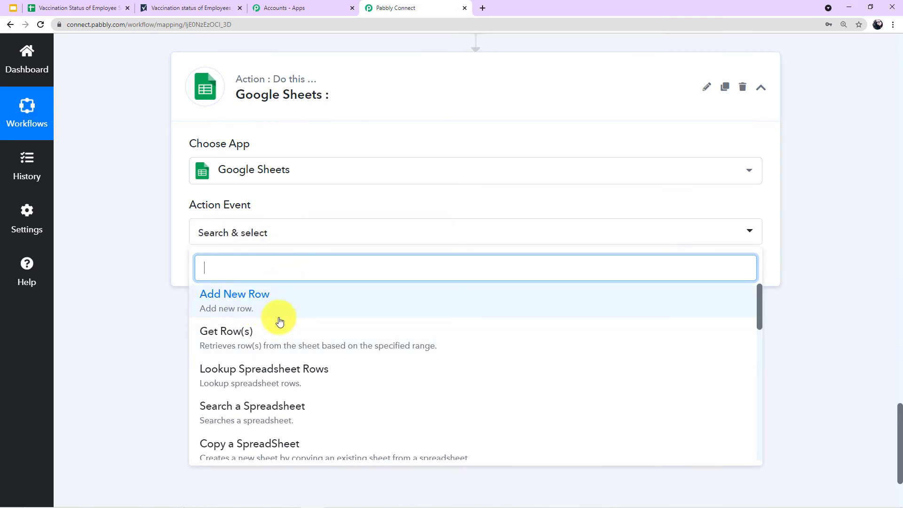
left_click(261, 306)
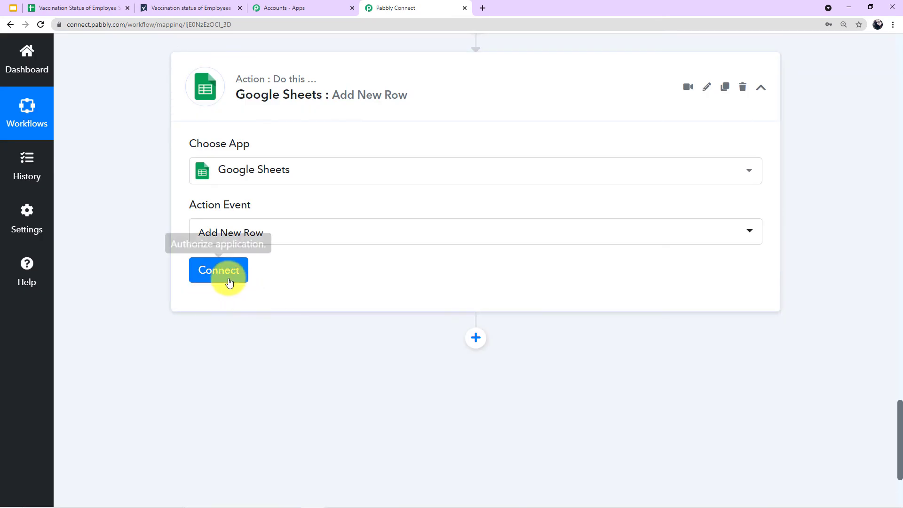
Connect the Add New Row action through a new Google Sheets connection, authorizing Pabbly Connect Sheets with the Google account
left_click(217, 277)
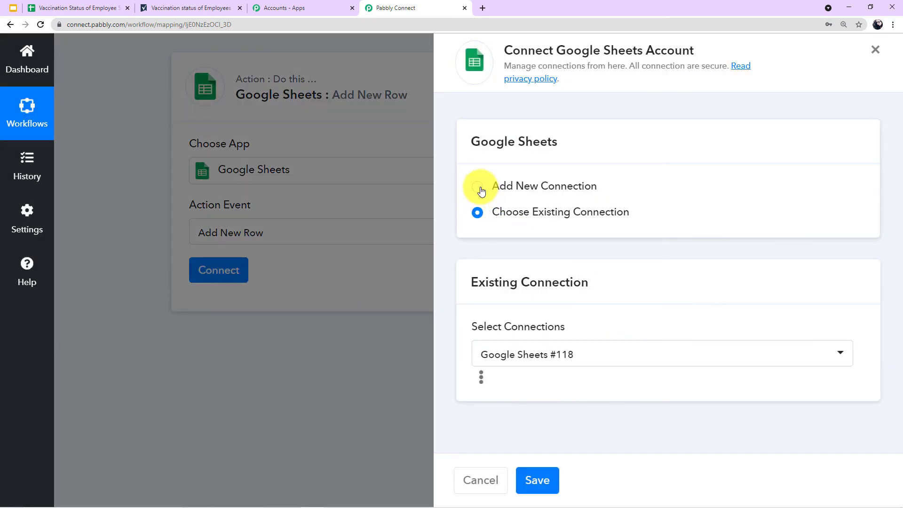
left_click(478, 187)
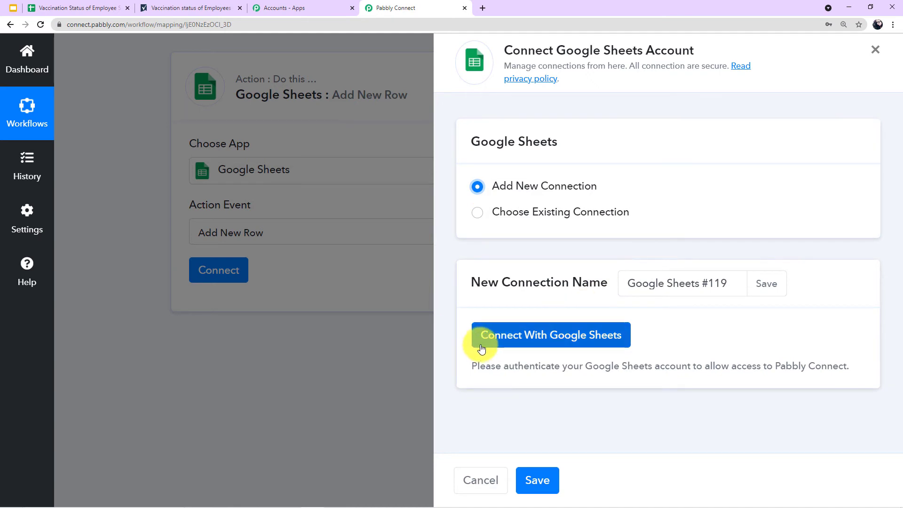
left_click(510, 344)
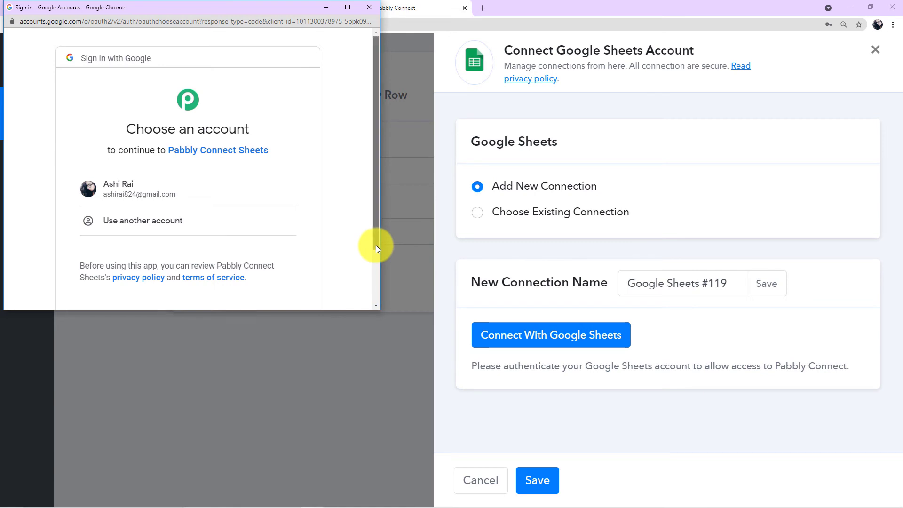
scroll(376, 244, "down", 1)
left_click(244, 160)
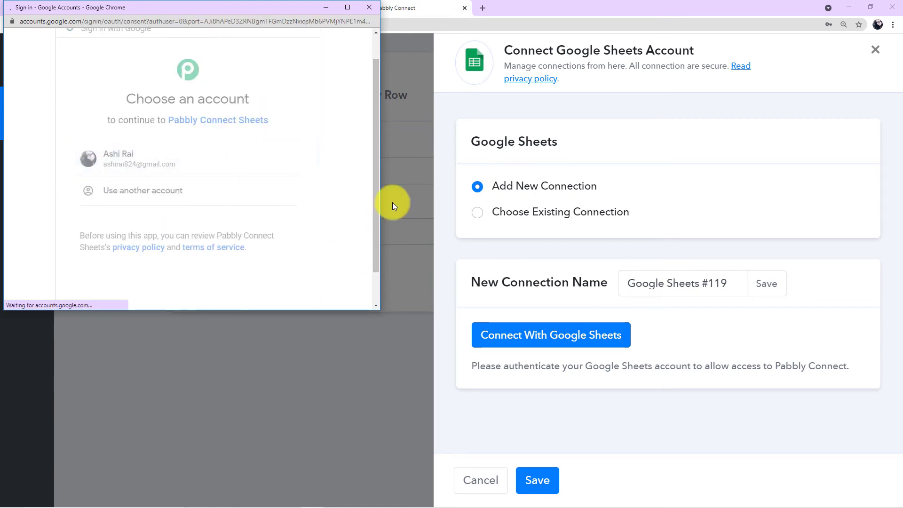
scroll(294, 178, "down", 5)
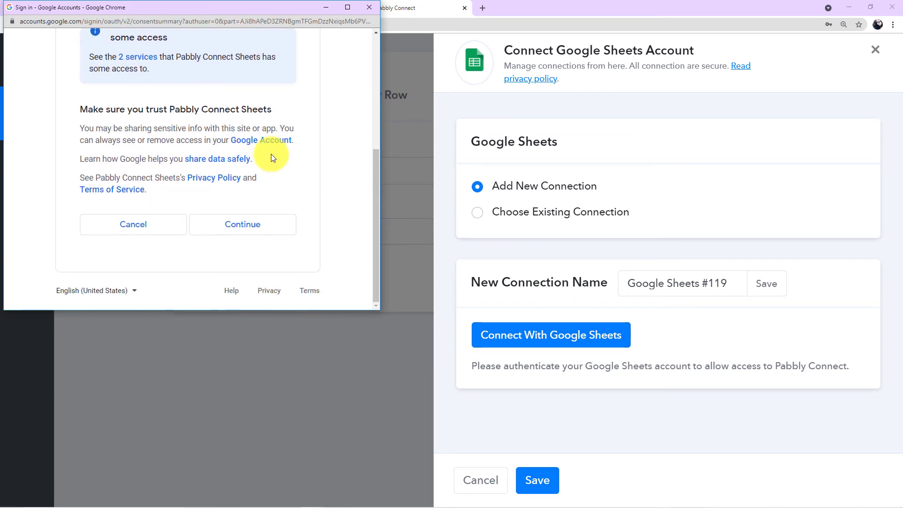
left_click(226, 230)
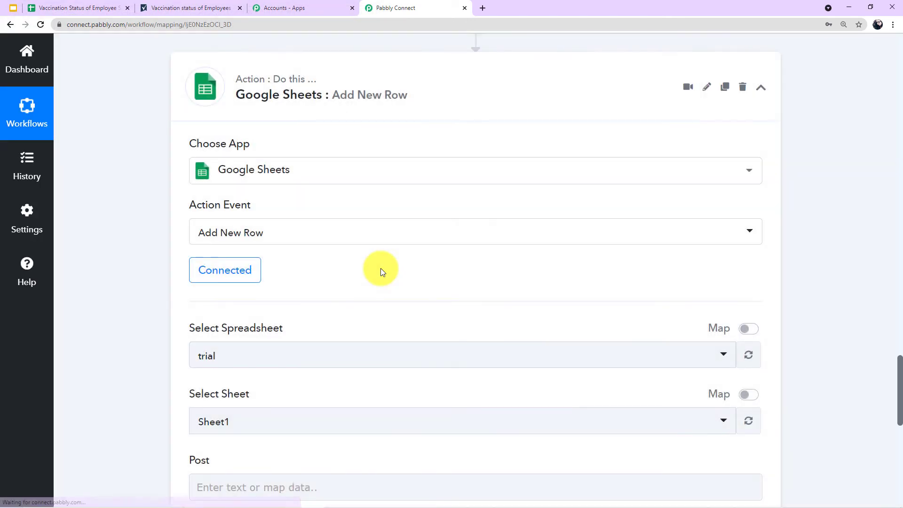
Check the target spreadsheet's title in Google Sheets and select Vaccination Status of Employee Smartsheet as the Add New Row action's spreadsheet
scroll(232, 249, "down", 1)
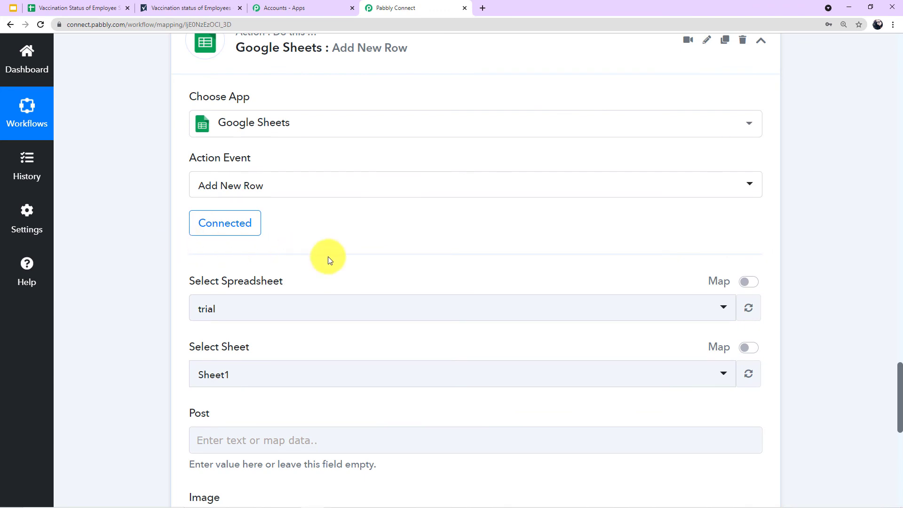
scroll(329, 260, "down", 1)
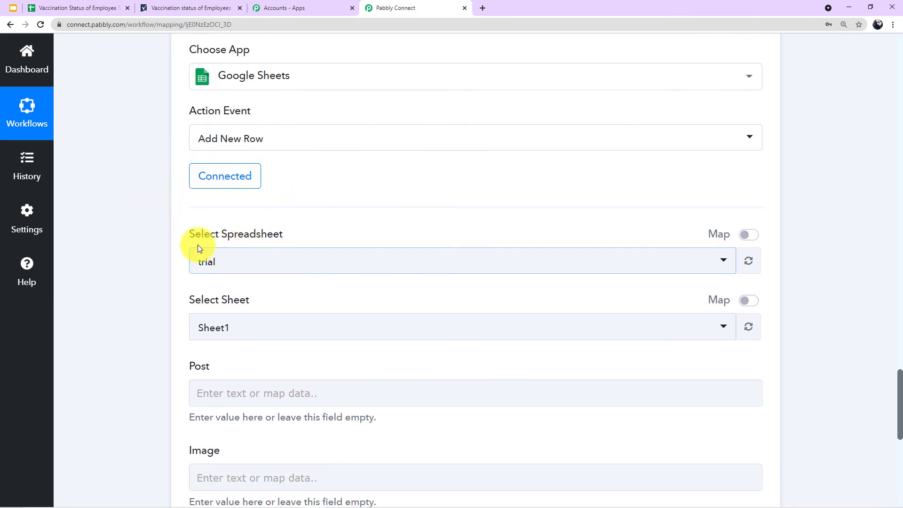
scroll(362, 288, "down", 1)
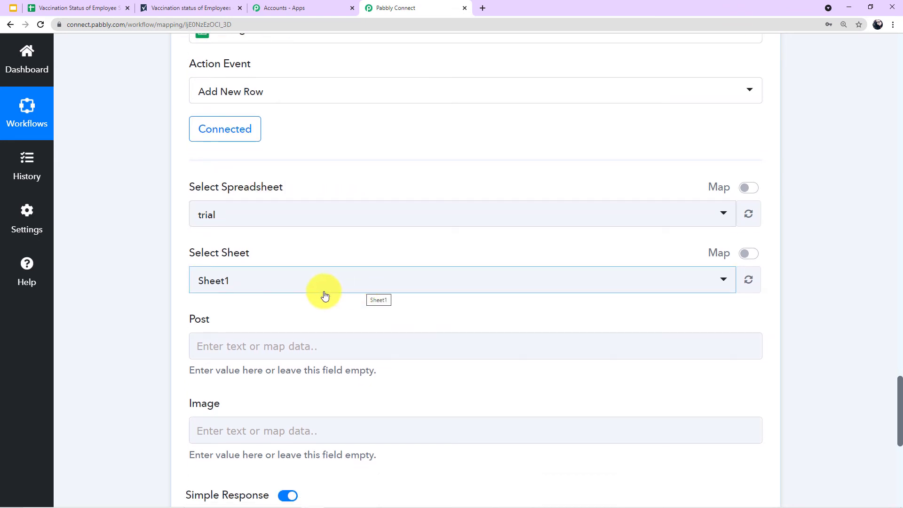
left_click(51, 8)
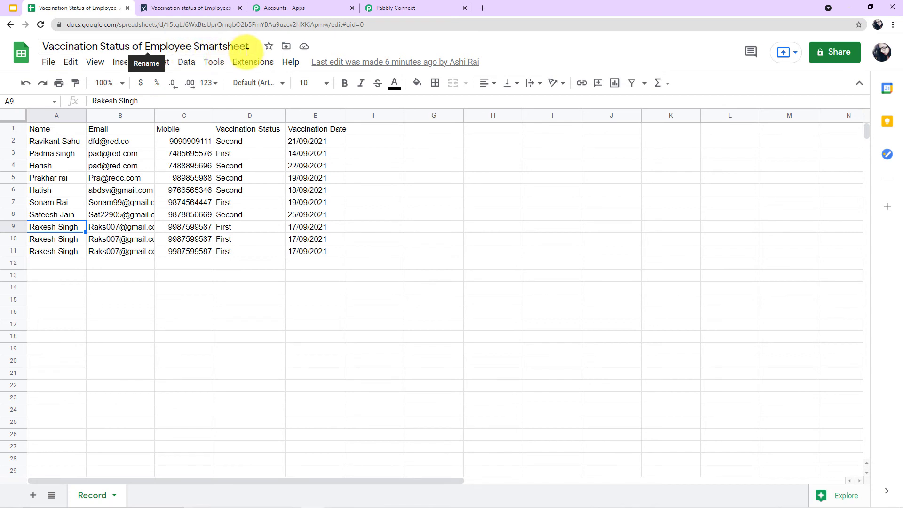
left_click(386, 17)
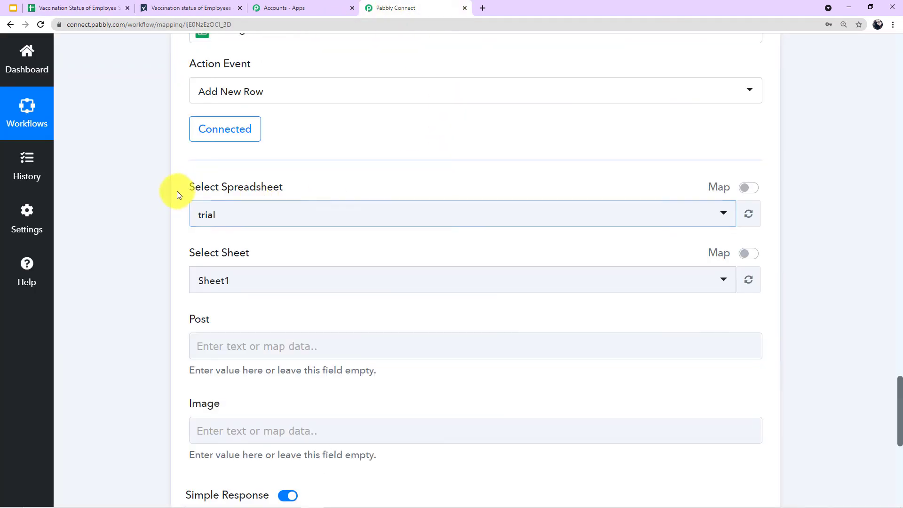
left_click(295, 223)
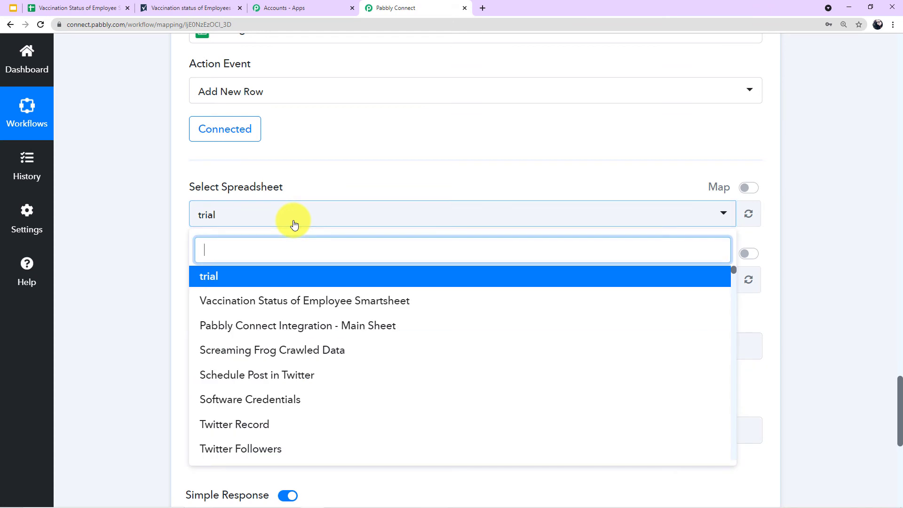
left_click(281, 301)
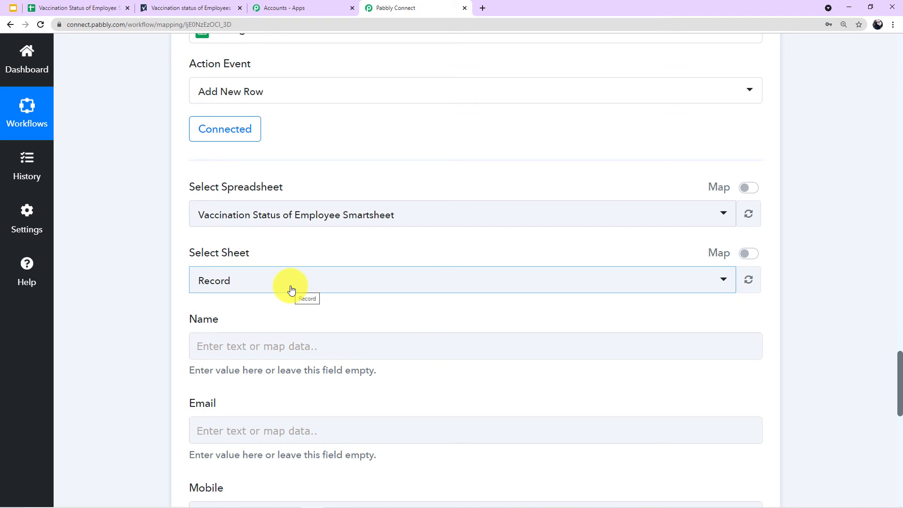
Check the sheet name in the target spreadsheet and choose Record as the Add New Row action's sheet
scroll(288, 288, "down", 1)
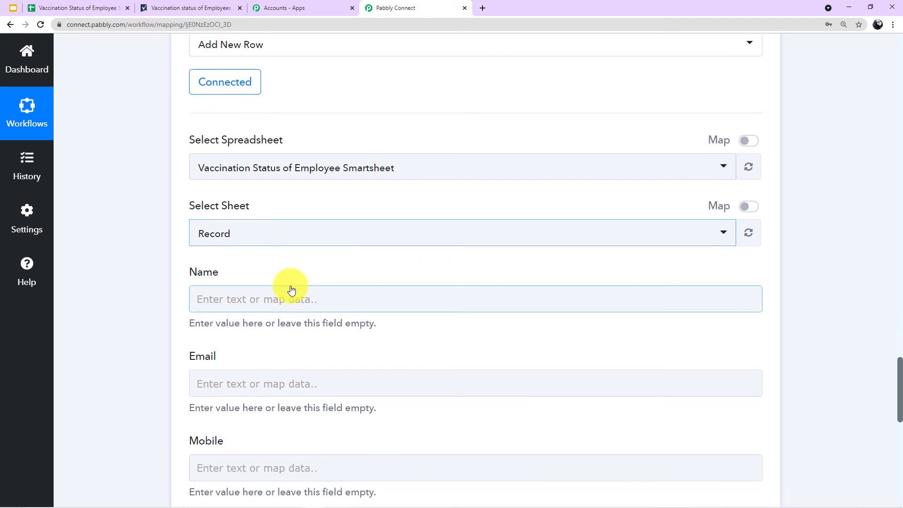
left_click(55, 3)
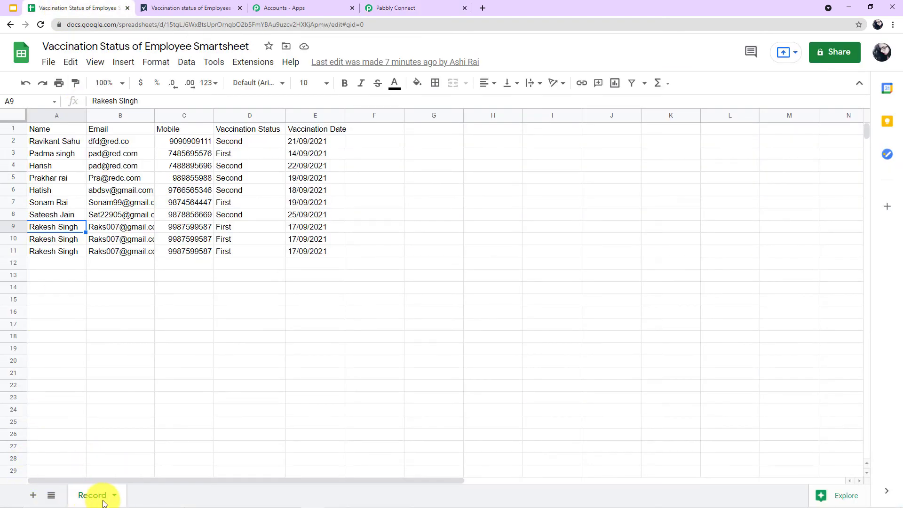
left_click(313, 6)
left_click(379, 10)
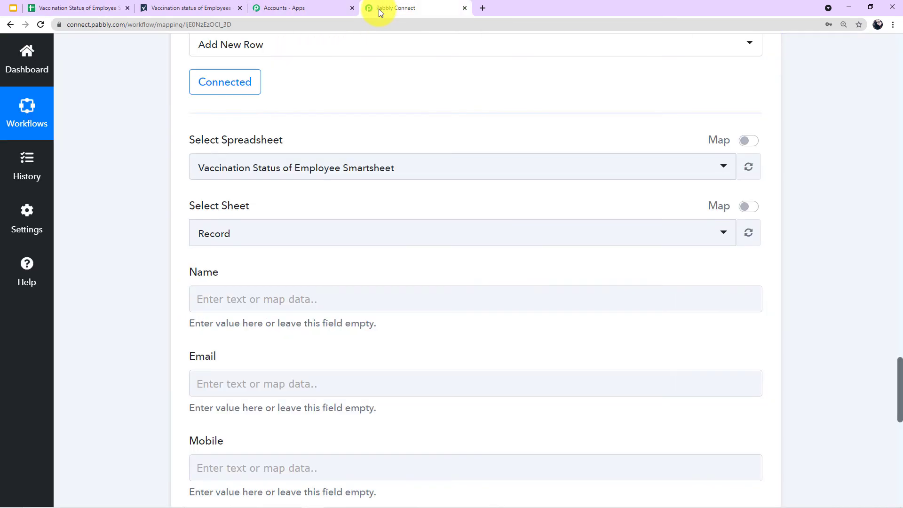
left_click(327, 232)
left_click(262, 298)
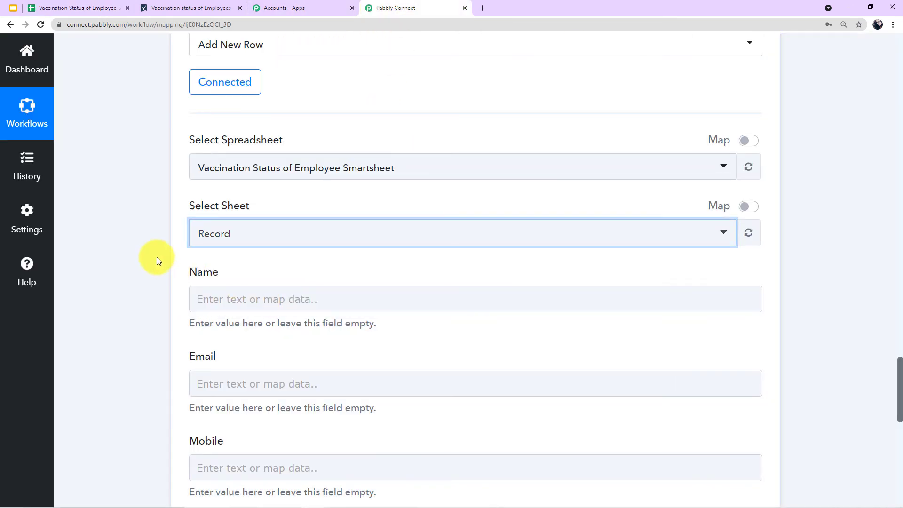
scroll(143, 250, "down", 3)
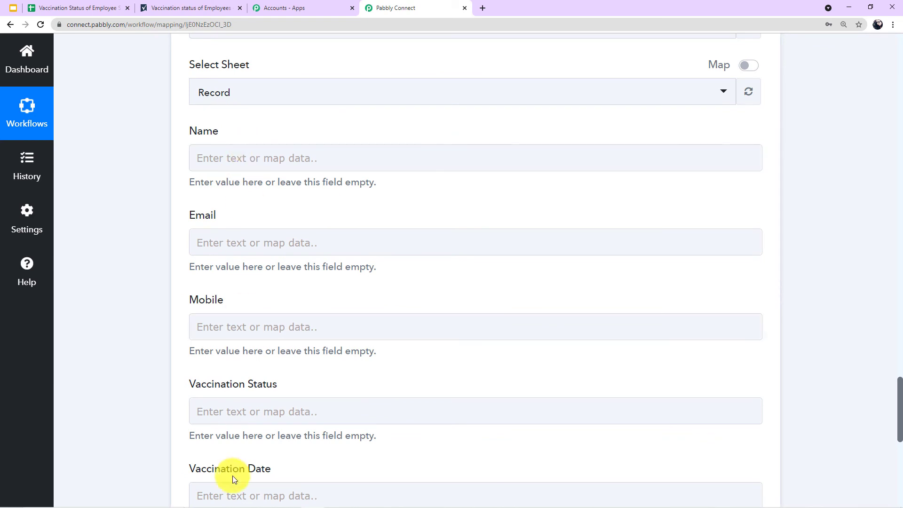
left_click(278, 165)
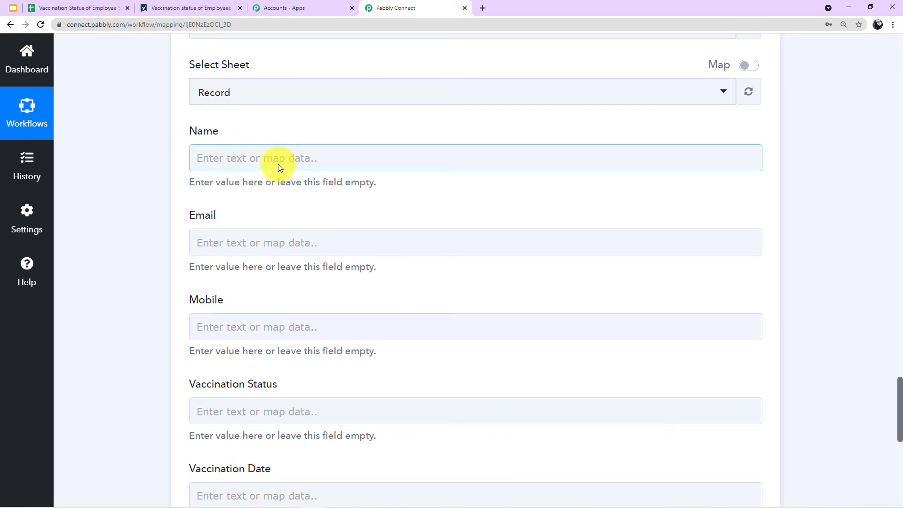
left_click(156, 149)
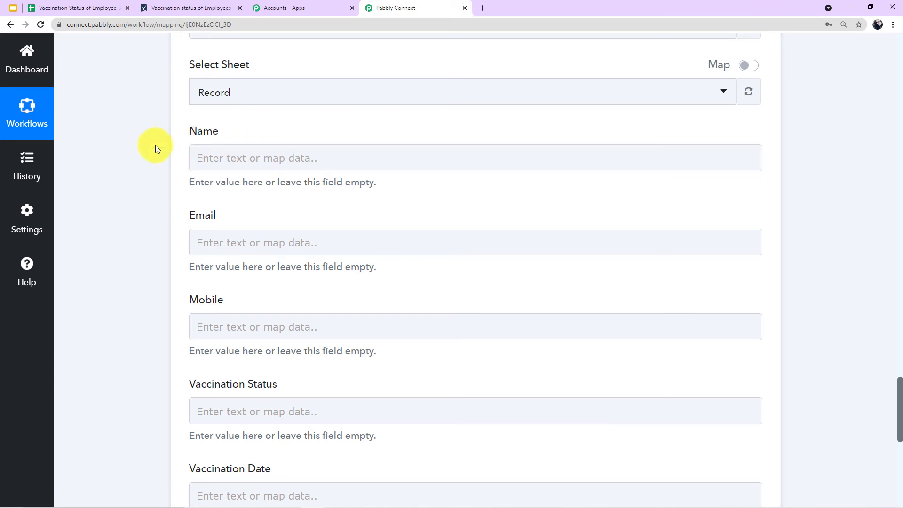
scroll(212, 137, "down", 1)
left_click(259, 104)
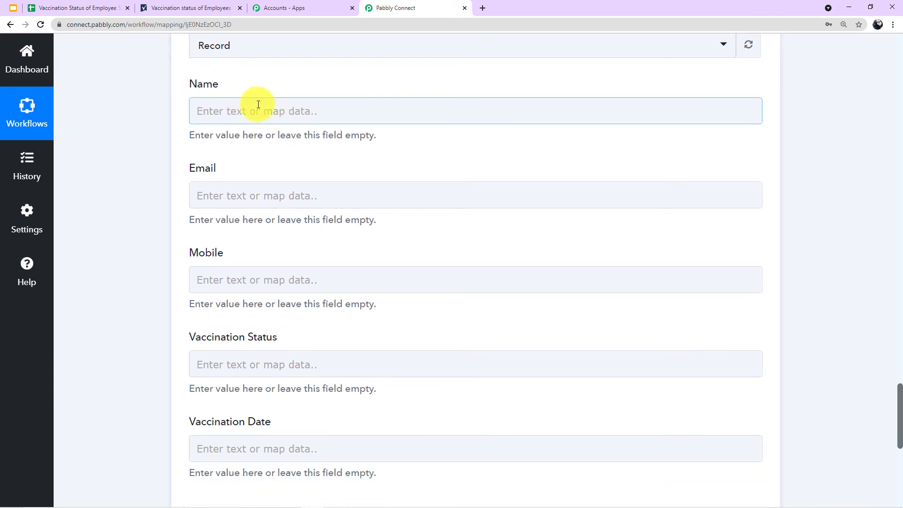
left_click(292, 112)
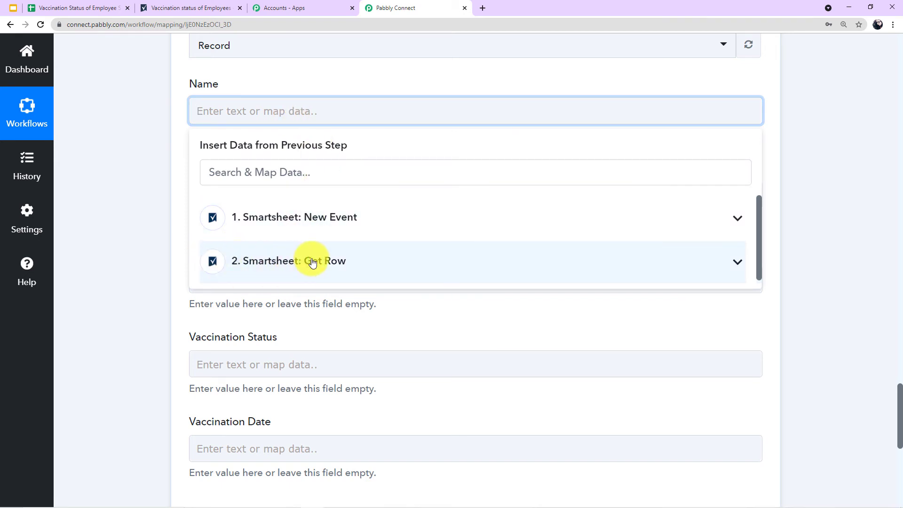
left_click(350, 262)
scroll(353, 372, "down", 3)
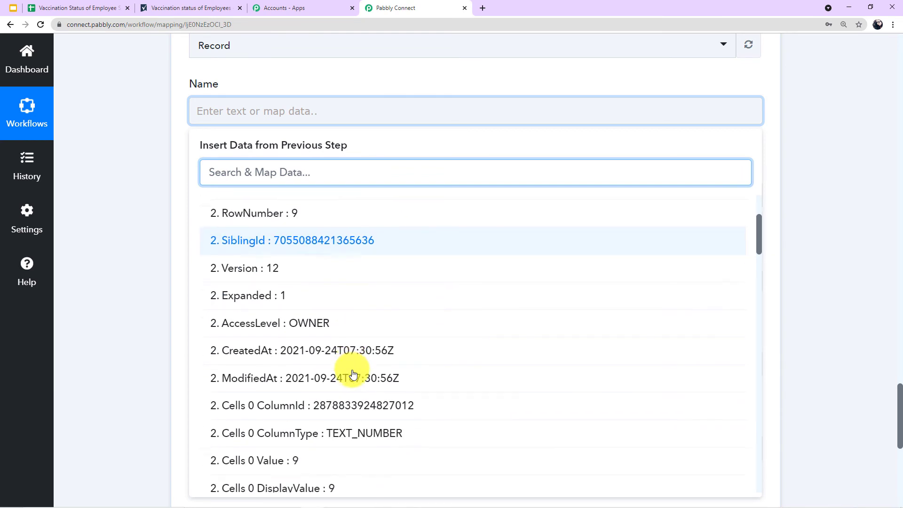
scroll(353, 373, "down", 3)
left_click(86, 280)
Examine the Smartsheet Get Row action's ID mappings and the cell entries in its received response
scroll(100, 279, "up", 7)
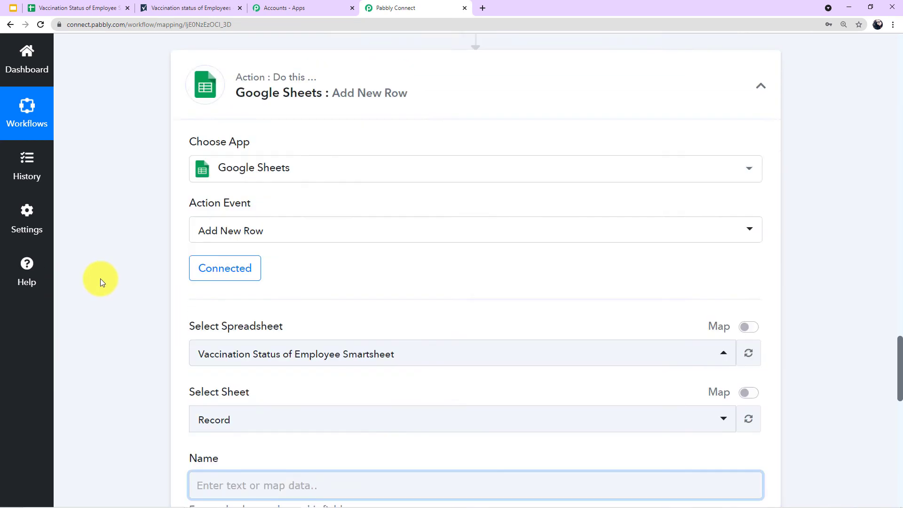
scroll(100, 278, "up", 5)
scroll(410, 256, "up", 5)
scroll(411, 256, "up", 12)
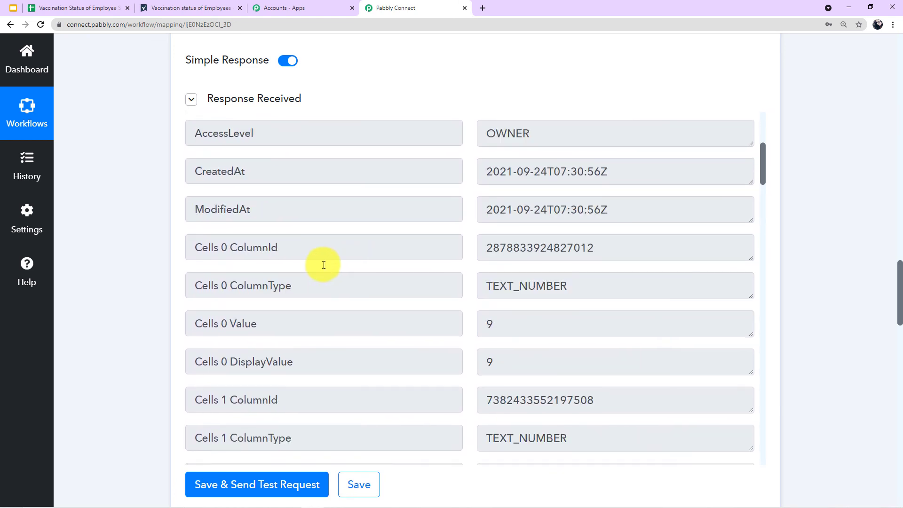
scroll(326, 264, "up", 2)
scroll(134, 230, "up", 9)
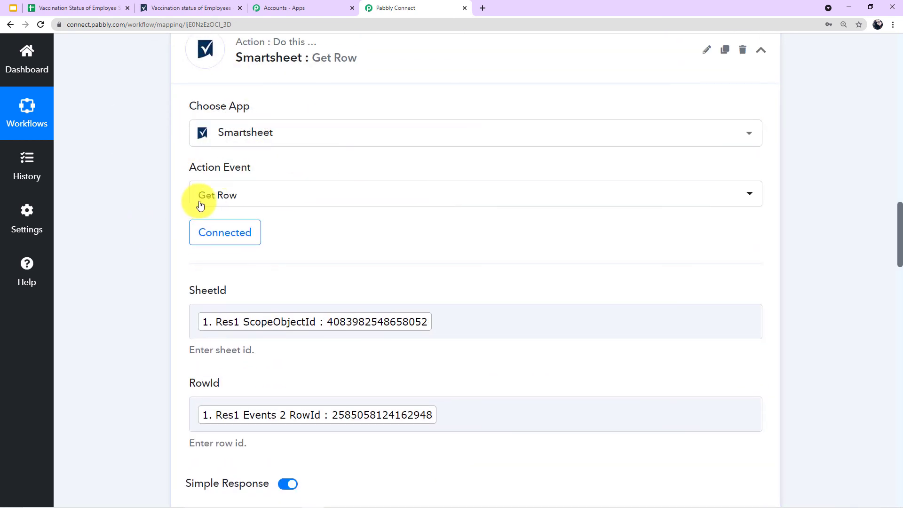
scroll(118, 336, "down", 12)
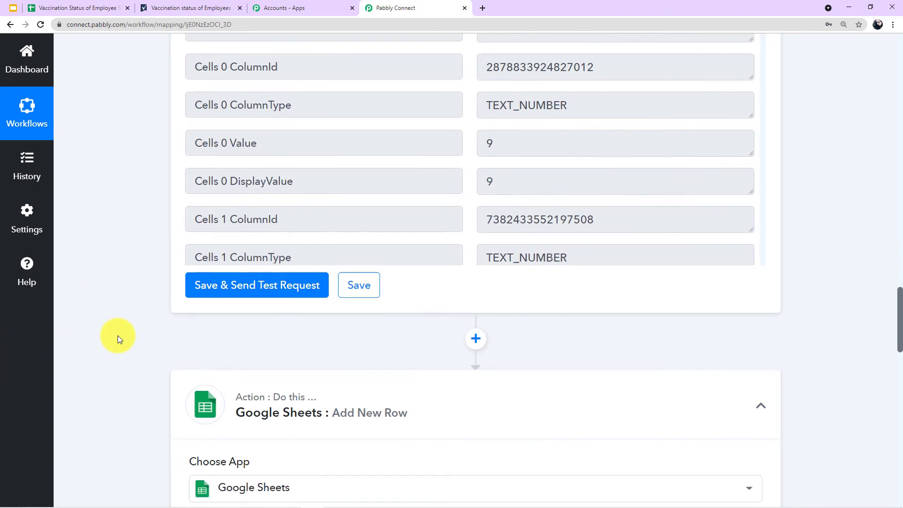
Map the Add New Row action's Name field to Cells 1 DisplayValue from the Smartsheet Get Row response
scroll(118, 335, "down", 10)
left_click(295, 109)
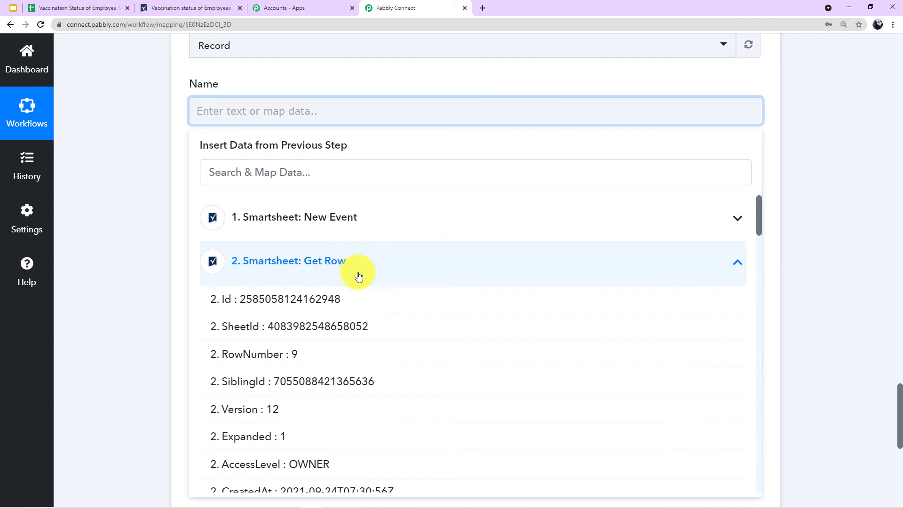
scroll(361, 326, "down", 8)
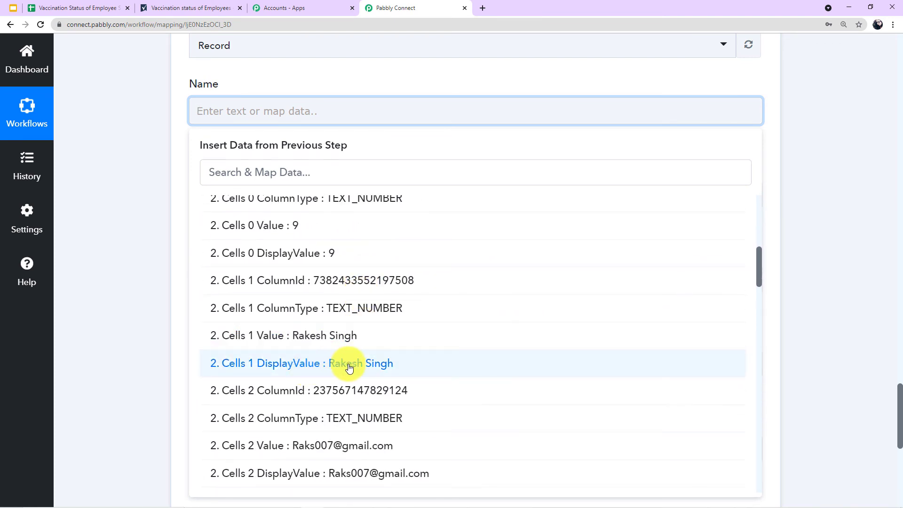
left_click(347, 365)
left_click(159, 273)
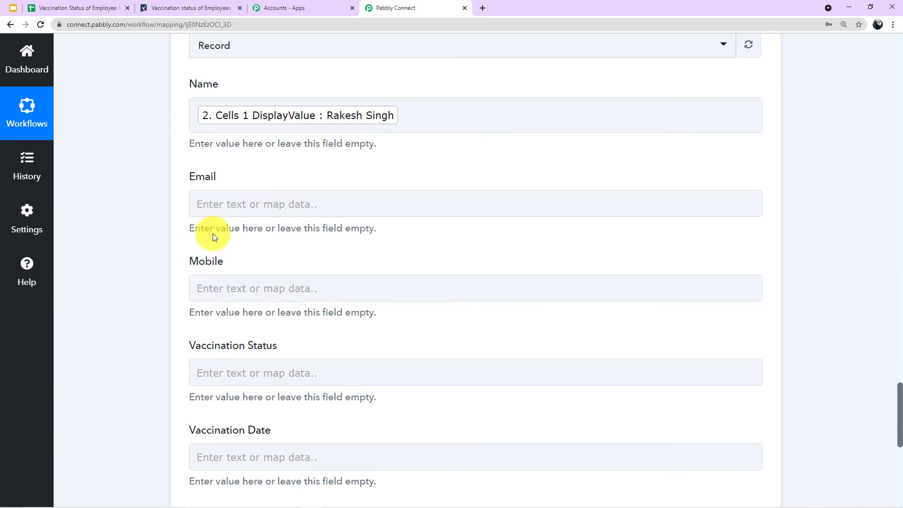
Map the Email field to Cells 2 DisplayValue from the Smartsheet Get Row response
left_click(250, 205)
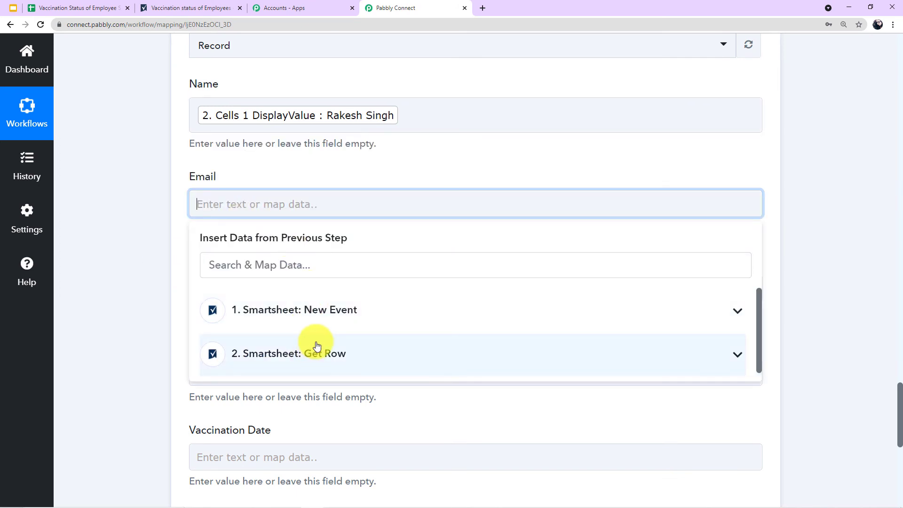
left_click(306, 357)
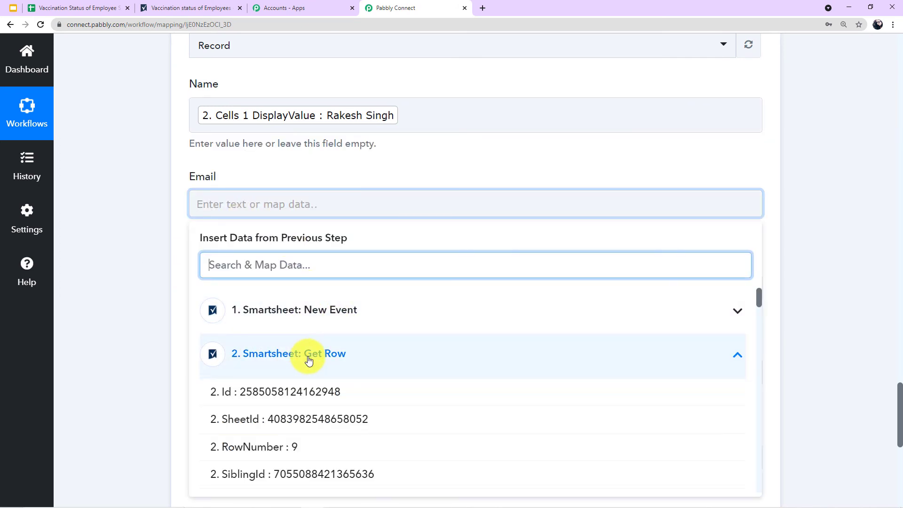
scroll(332, 413, "down", 2)
scroll(332, 413, "down", 8)
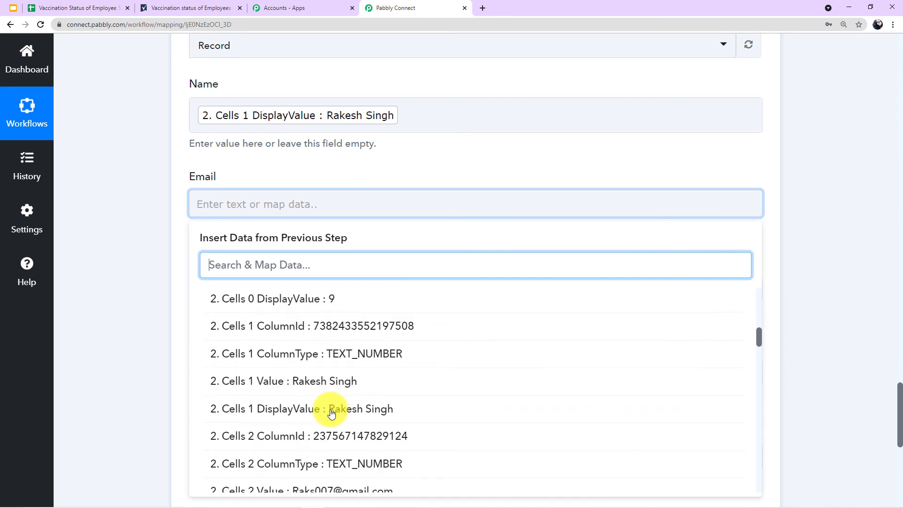
scroll(331, 412, "down", 2)
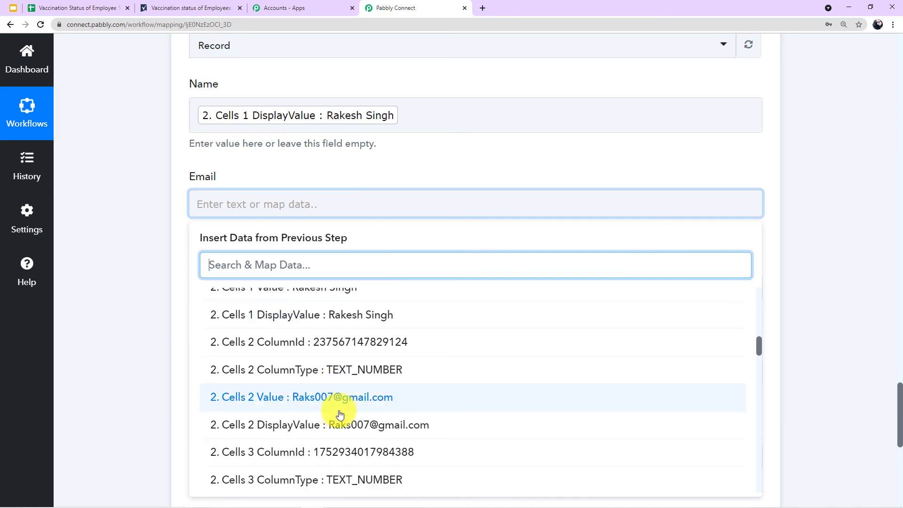
left_click(375, 431)
left_click(172, 350)
Map the Mobile field to Cells 3 Value from the Smartsheet Get Row response
scroll(261, 278, "down", 2)
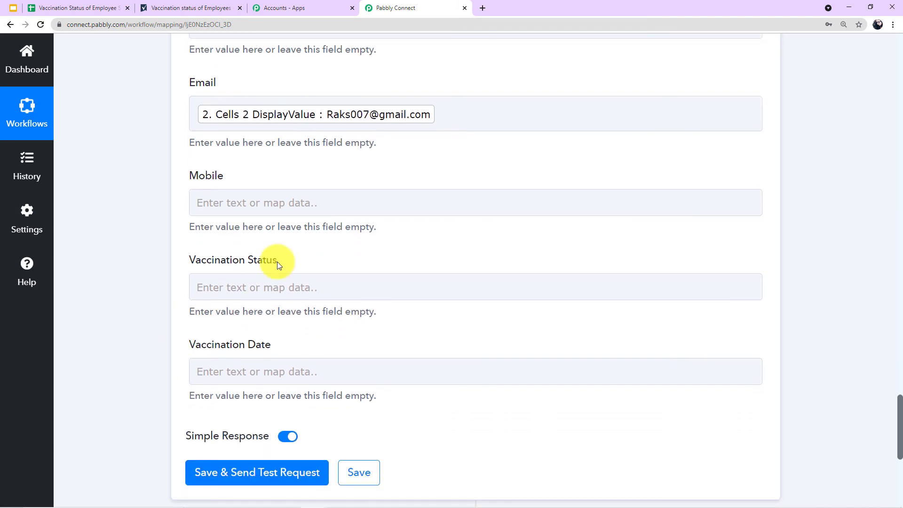
left_click(294, 201)
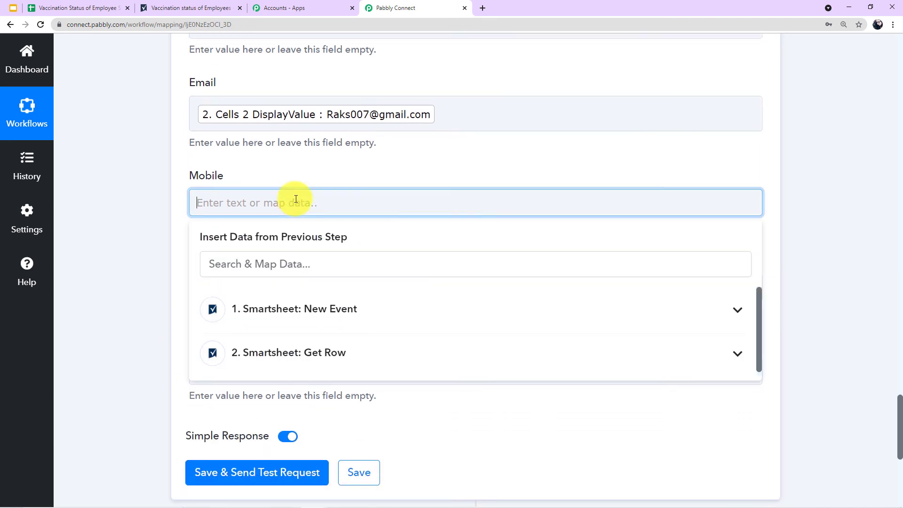
left_click(288, 353)
scroll(315, 414, "down", 8)
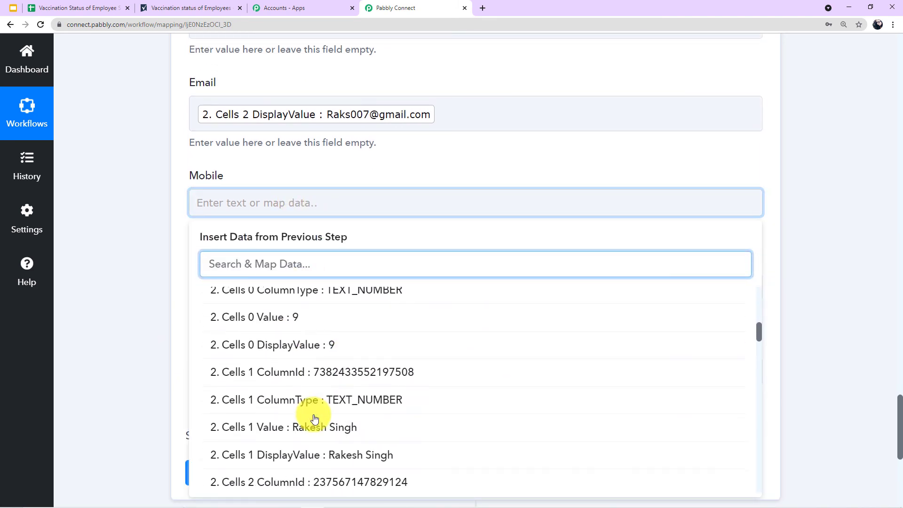
scroll(359, 369, "up", 2)
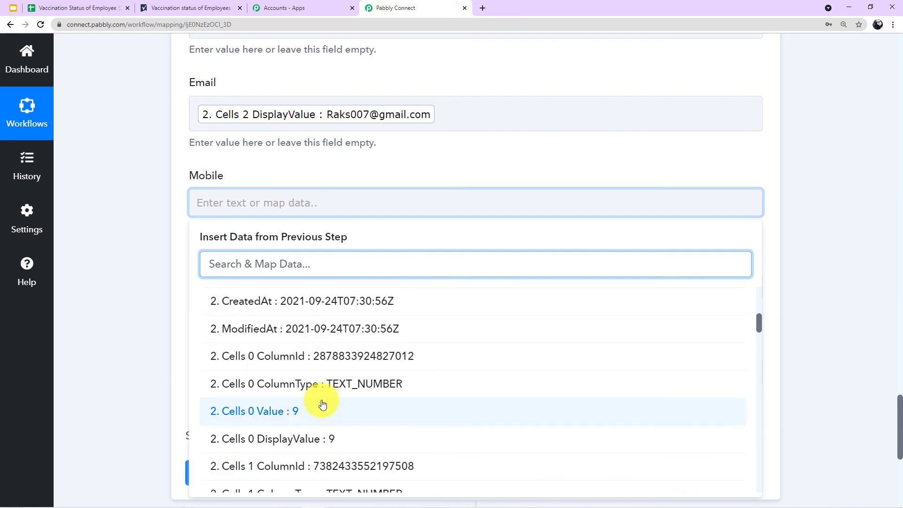
scroll(322, 404, "down", 9)
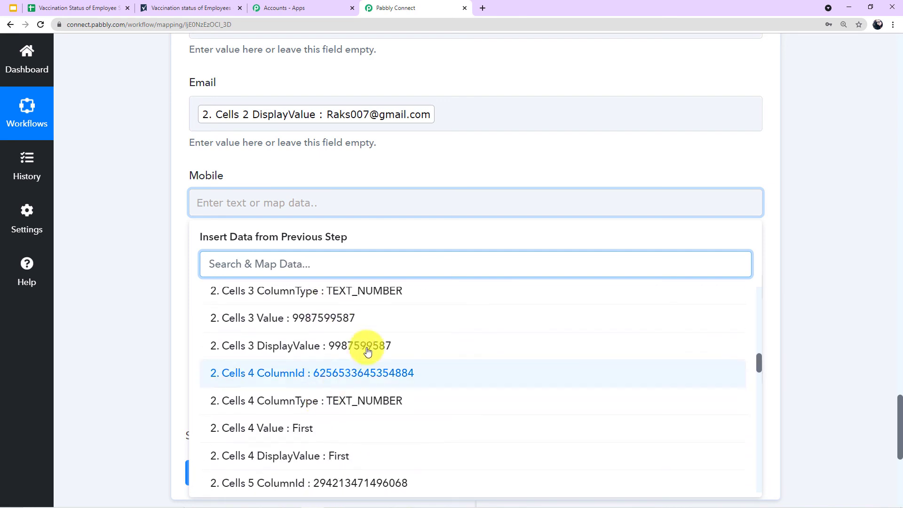
left_click(346, 320)
left_click(133, 275)
Map the Vaccination Status field to Cells 4 Value from the Smartsheet Get Row response
scroll(323, 159, "down", 4)
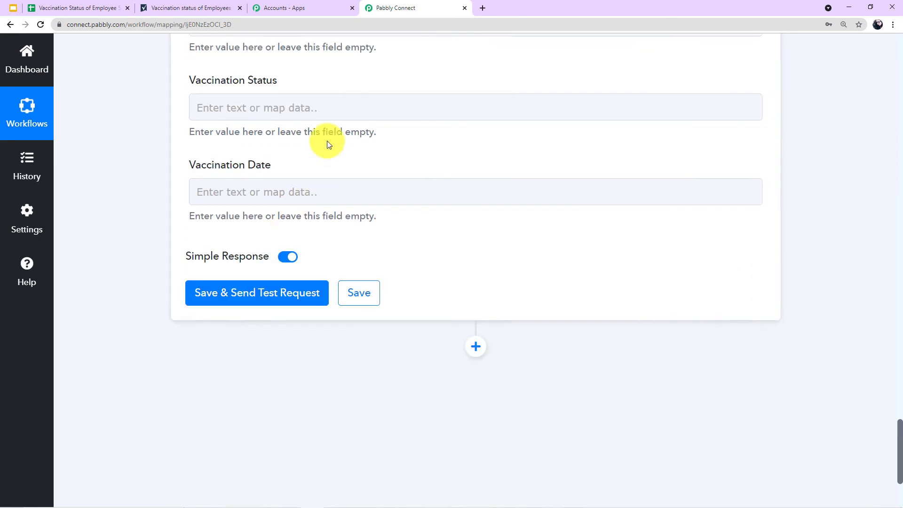
left_click(343, 106)
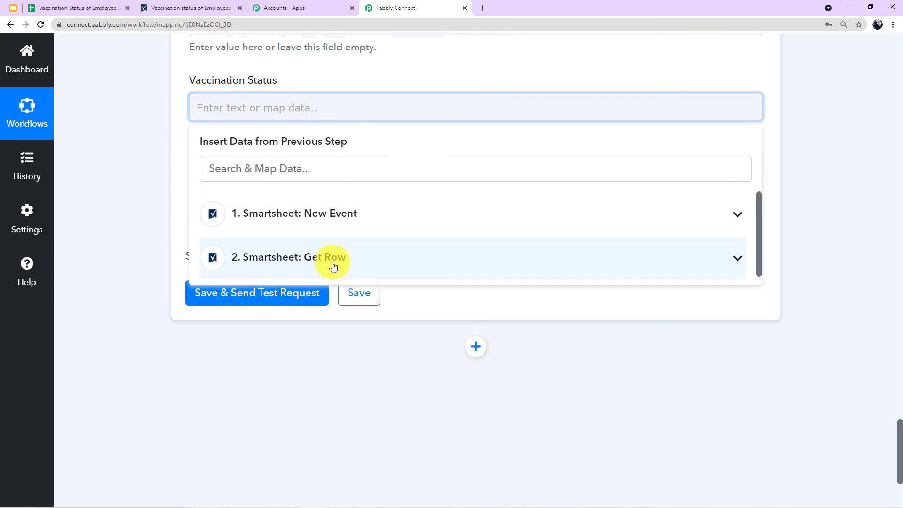
left_click(333, 266)
scroll(329, 346, "down", 6)
scroll(331, 349, "down", 3)
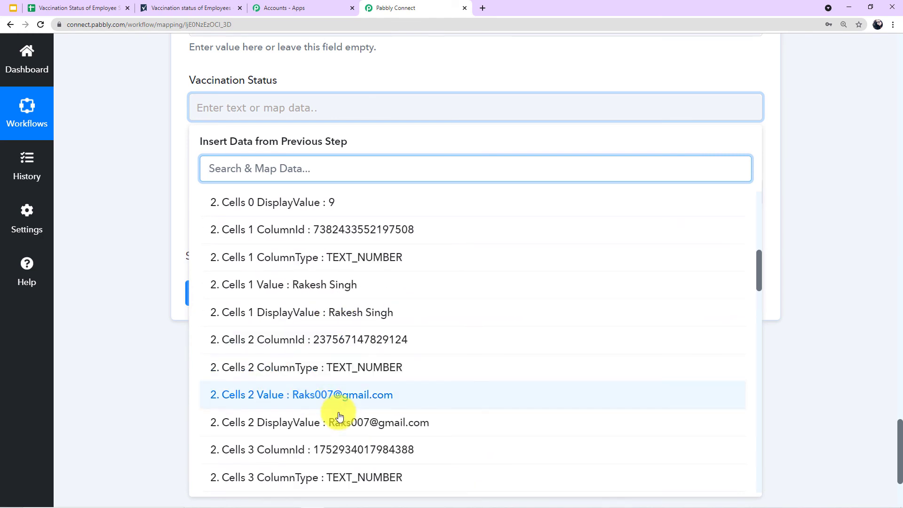
scroll(329, 412, "down", 6)
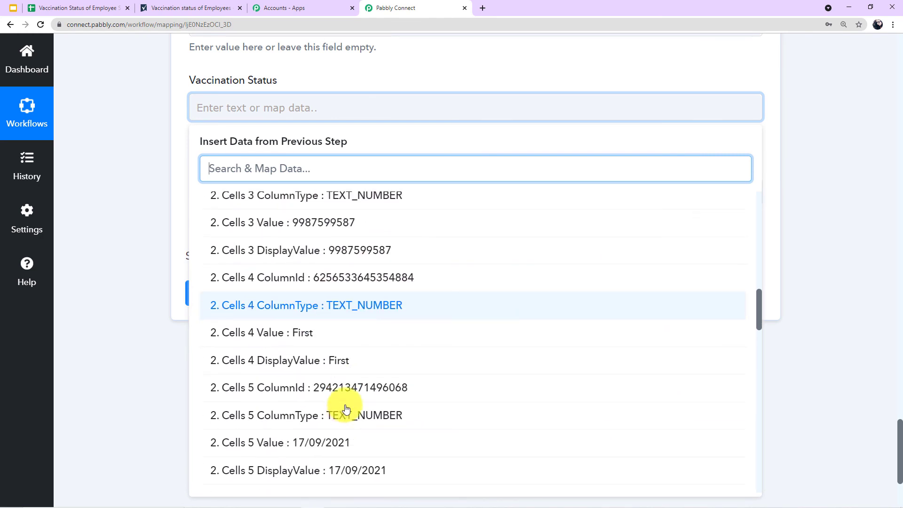
left_click(314, 332)
left_click(179, 284)
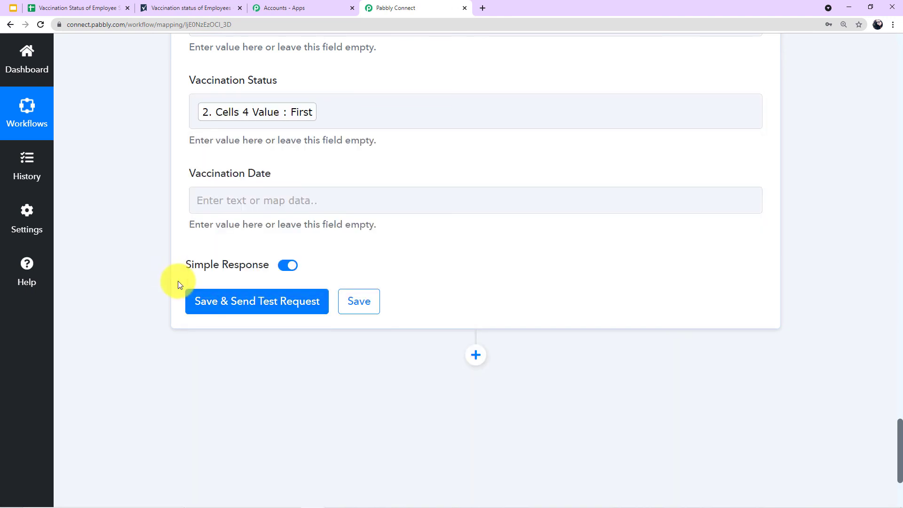
Map the Vaccination Date field to Cells 5 Value from the Smartsheet Get Row response
left_click(313, 199)
left_click(301, 348)
scroll(301, 366, "down", 12)
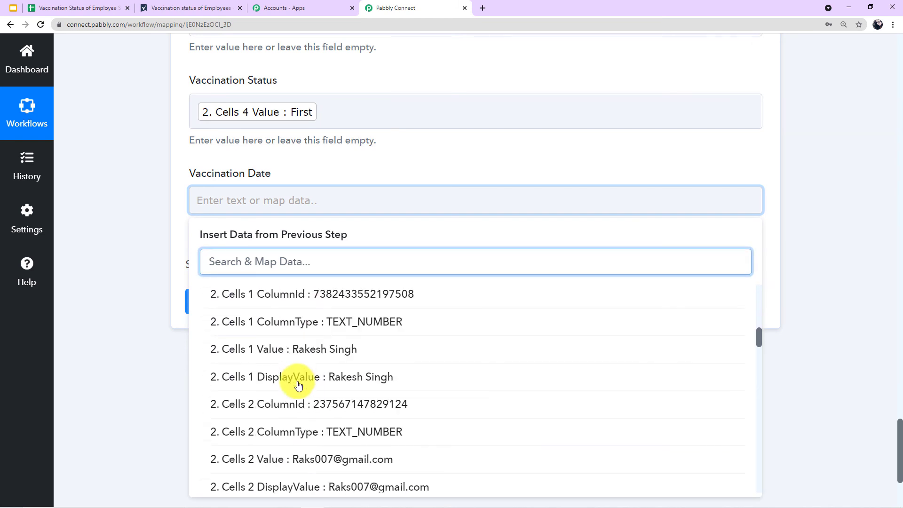
scroll(298, 384, "down", 6)
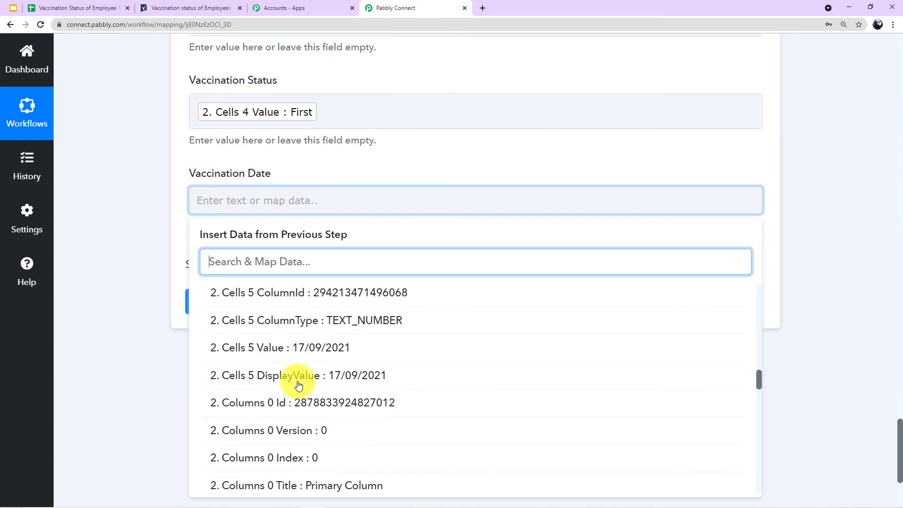
left_click(332, 358)
left_click(132, 273)
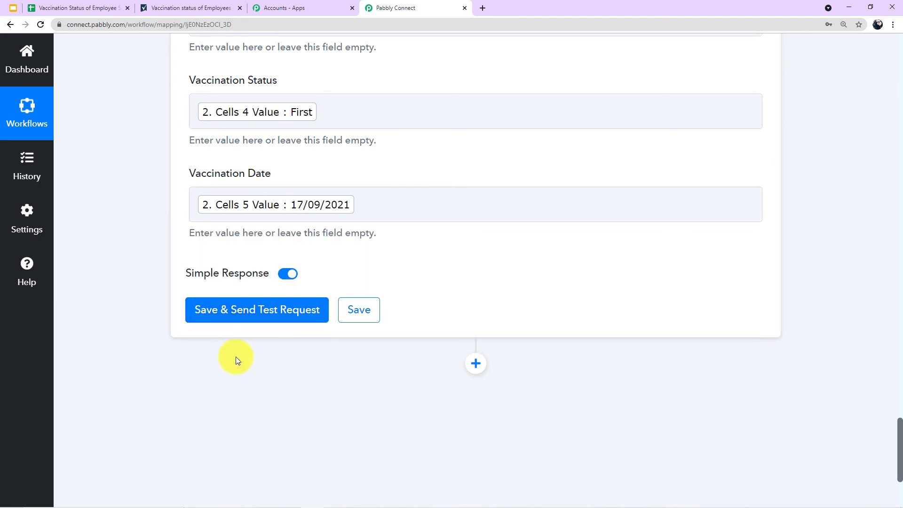
Review the five mapped fields of the Add New Row action, save it and send a test request
scroll(263, 133, "up", 7)
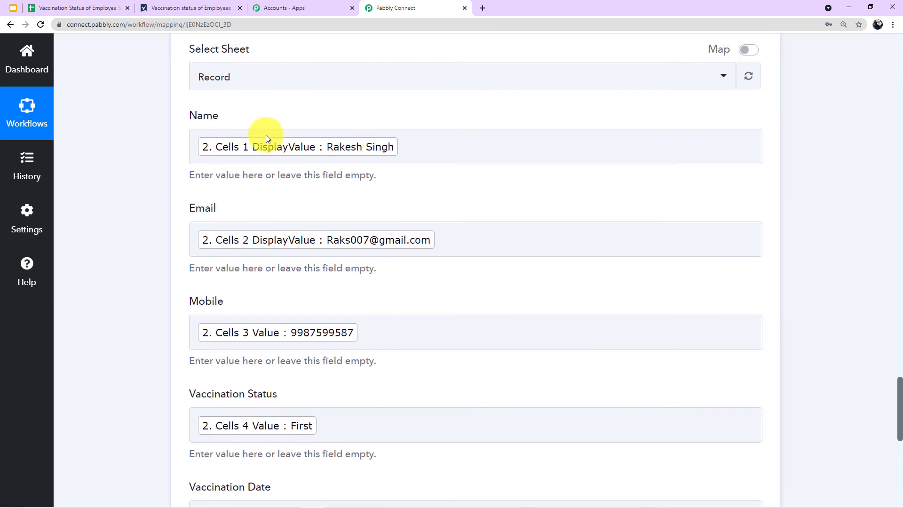
scroll(114, 156, "up", 3)
scroll(114, 156, "down", 4)
scroll(114, 156, "down", 8)
left_click(191, 215)
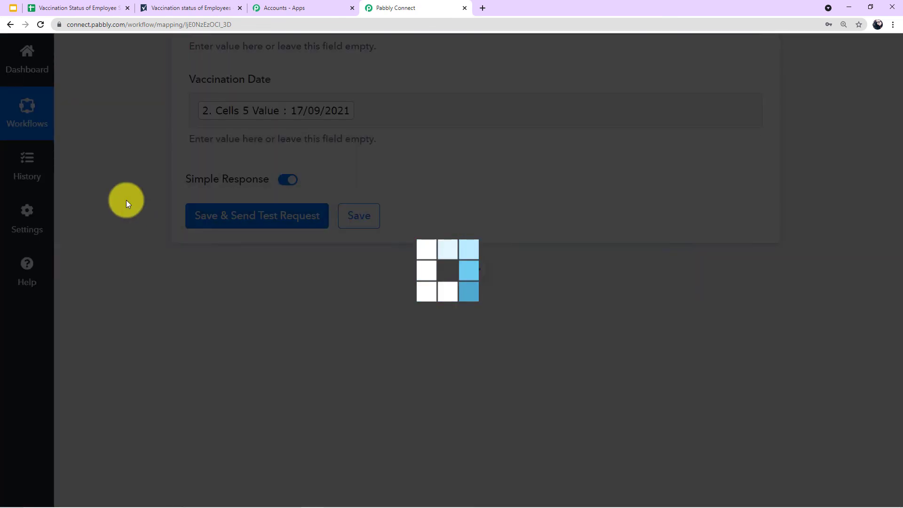
Examine the Add New Row action's received response and check for the added row in the Record sheet in Google Sheets
scroll(126, 199, "down", 2)
scroll(222, 235, "down", 2)
scroll(488, 172, "up", 2)
scroll(488, 172, "up", 1)
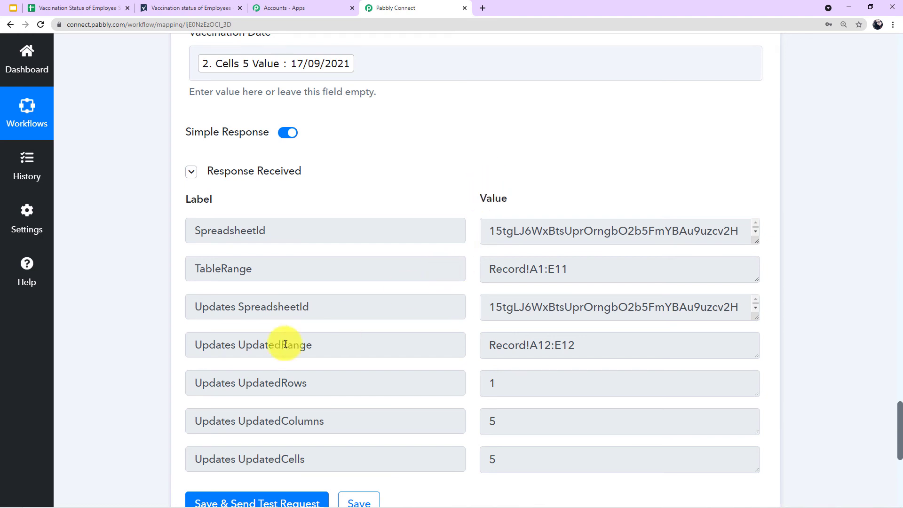
left_click(75, 10)
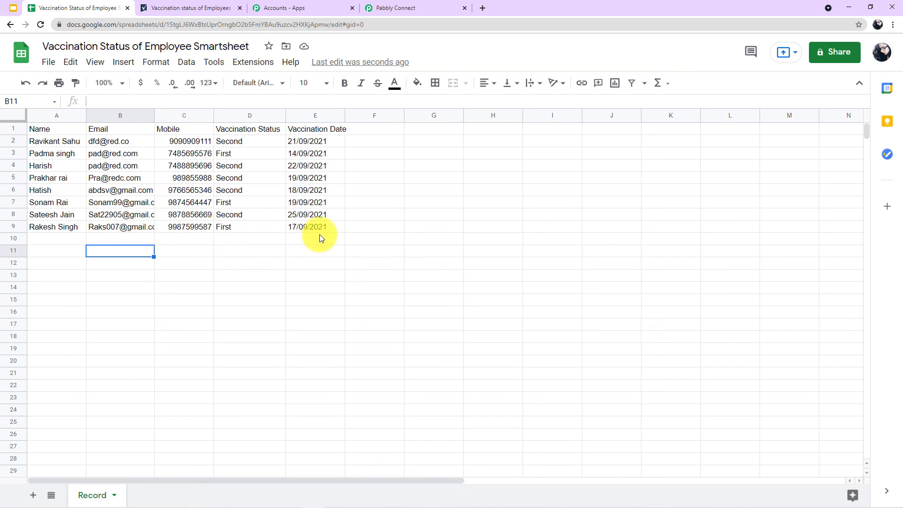
Switch back to Pabbly Connect and check the Add New Row action's field mappings and received response
left_click(381, 12)
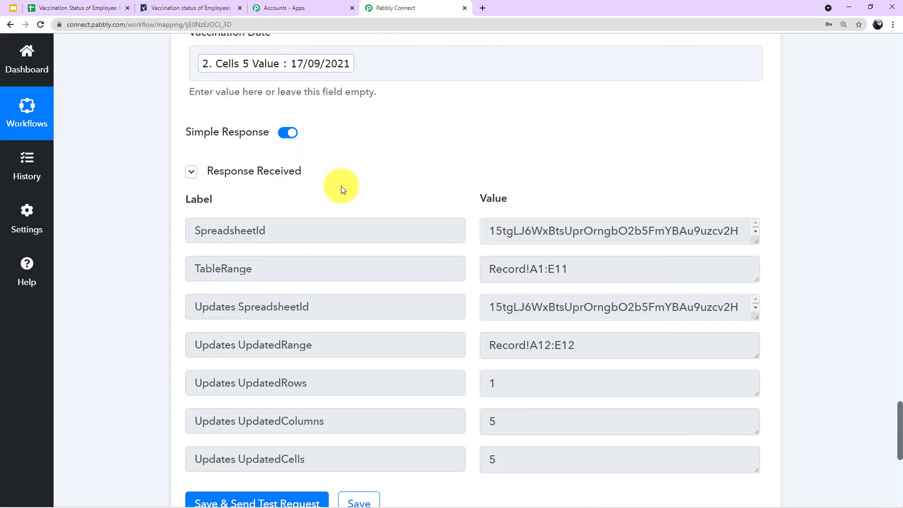
scroll(340, 190, "up", 7)
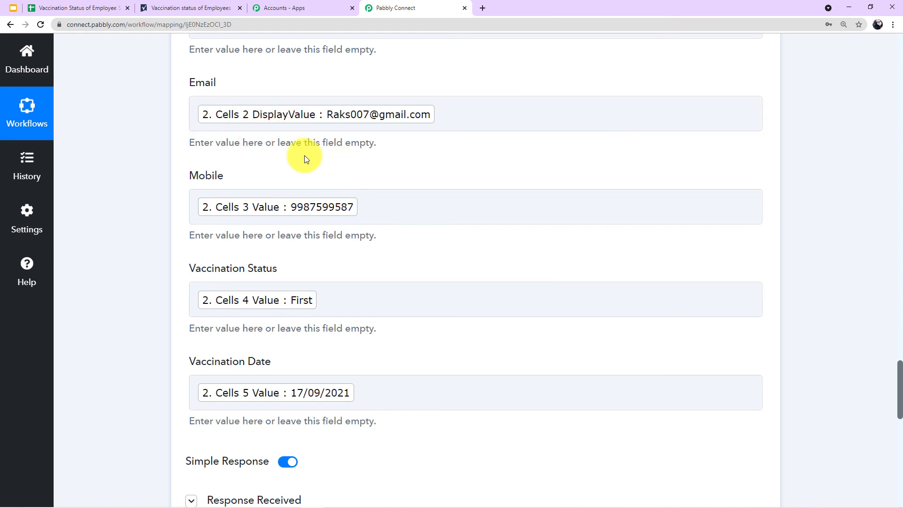
scroll(235, 207, "up", 2)
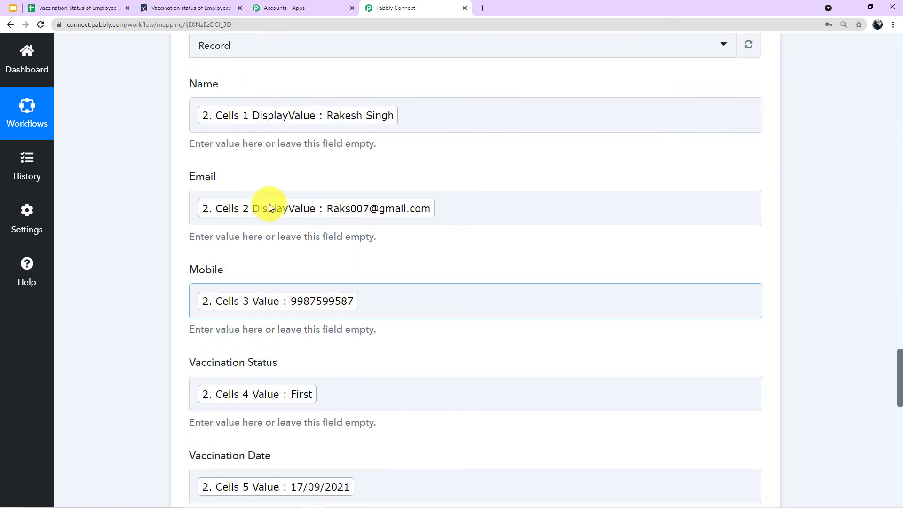
scroll(348, 370, "down", 2)
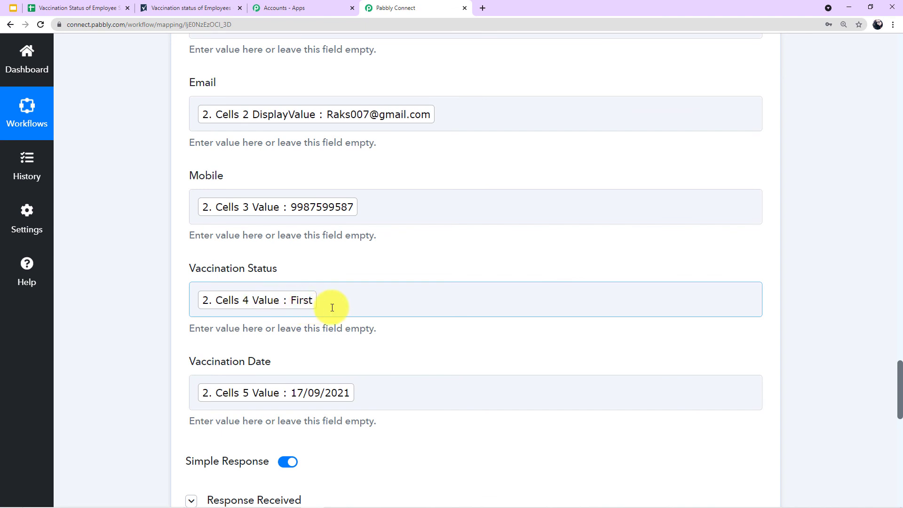
scroll(329, 306, "down", 5)
scroll(332, 308, "down", 5)
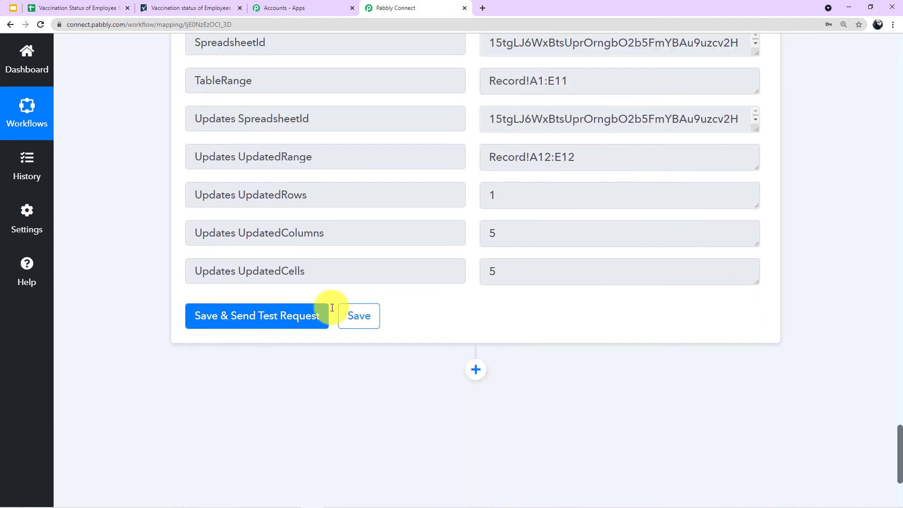
Review the Smartsheet New Event trigger's sheet, webhook name and captured webhook response
scroll(813, 329, "up", 8)
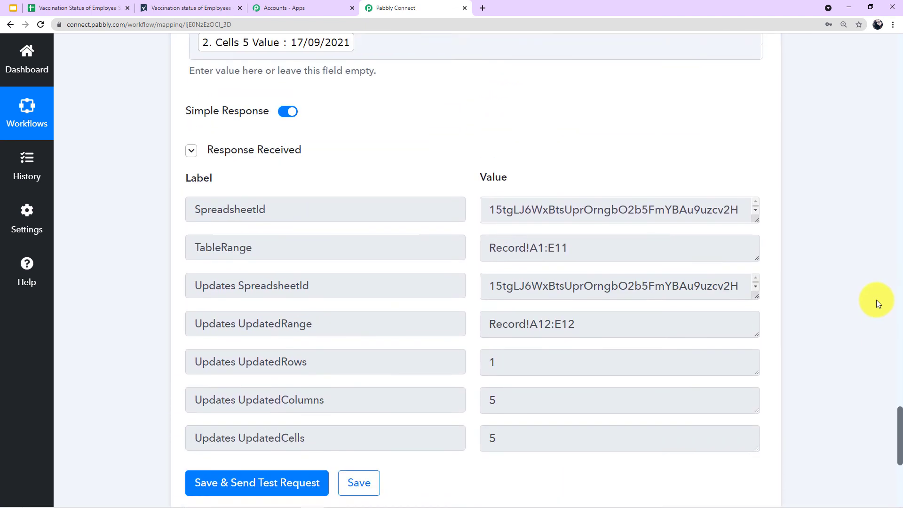
scroll(878, 298, "up", 20)
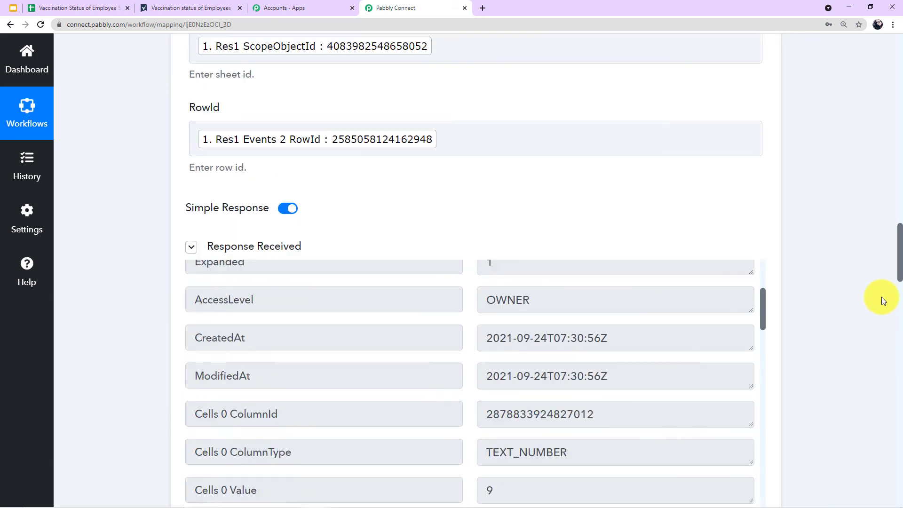
scroll(881, 297, "up", 15)
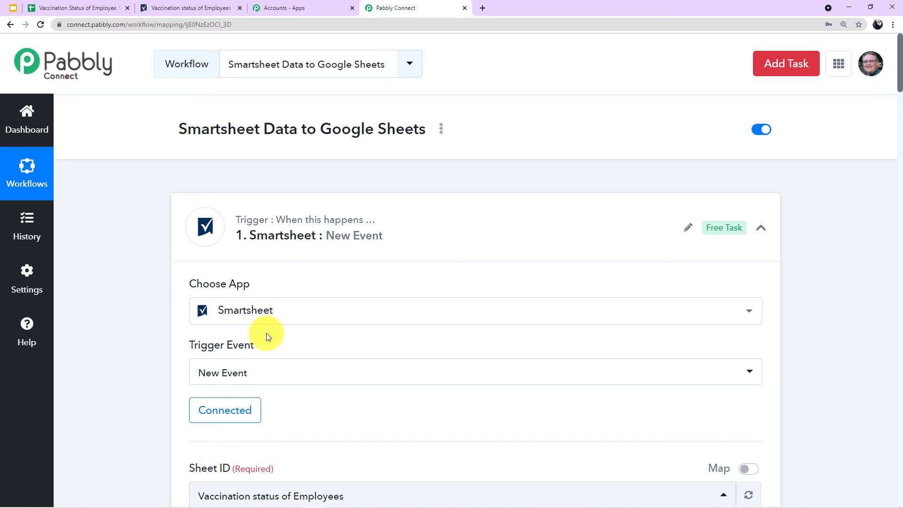
scroll(279, 314, "down", 2)
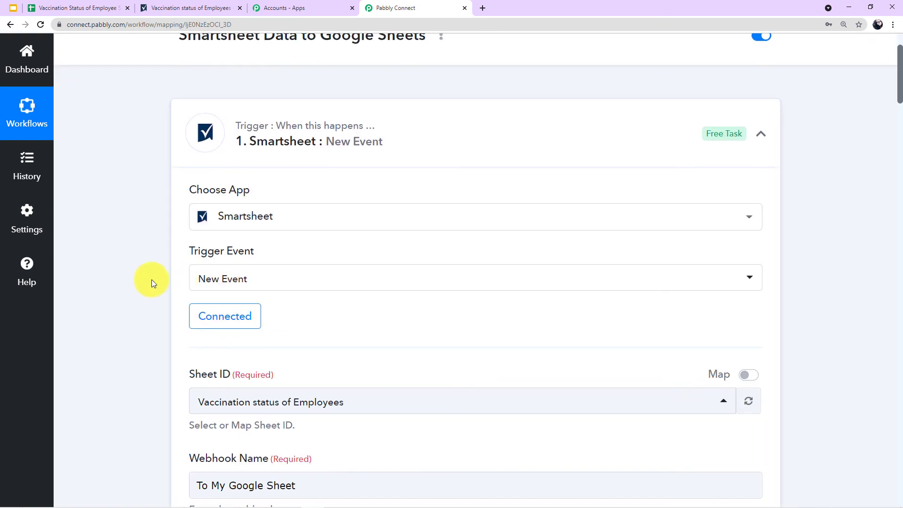
scroll(312, 303, "down", 2)
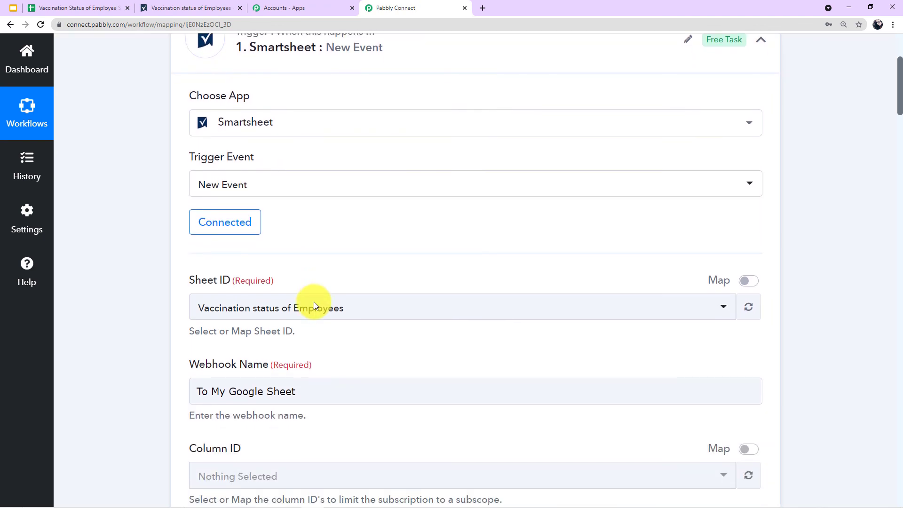
scroll(272, 341, "down", 2)
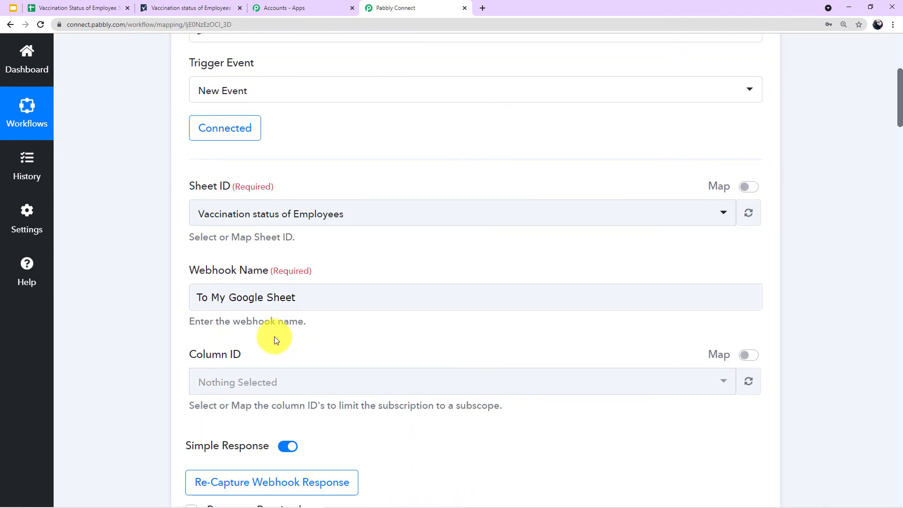
scroll(277, 336, "down", 3)
scroll(149, 348, "down", 2)
scroll(150, 348, "down", 3)
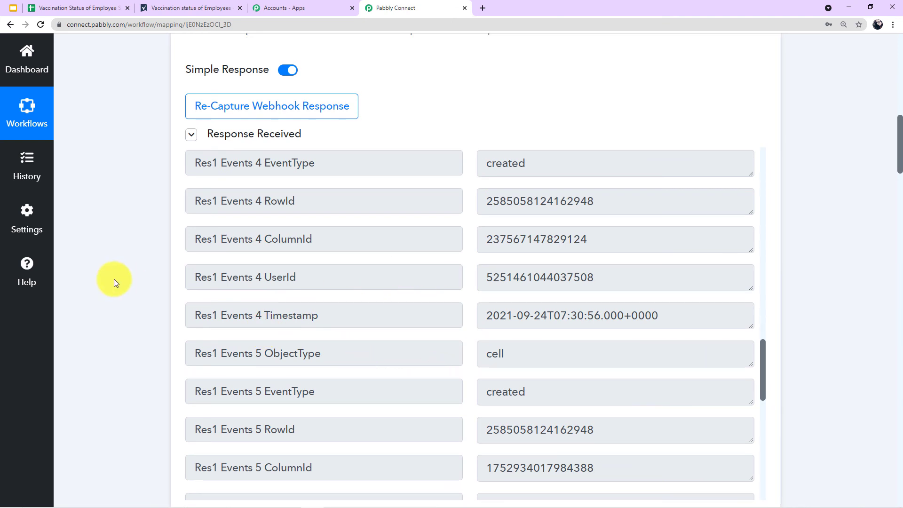
Review the Smartsheet Get Row action's SheetId and RowId mappings and the cell values in its received response
scroll(124, 275, "down", 9)
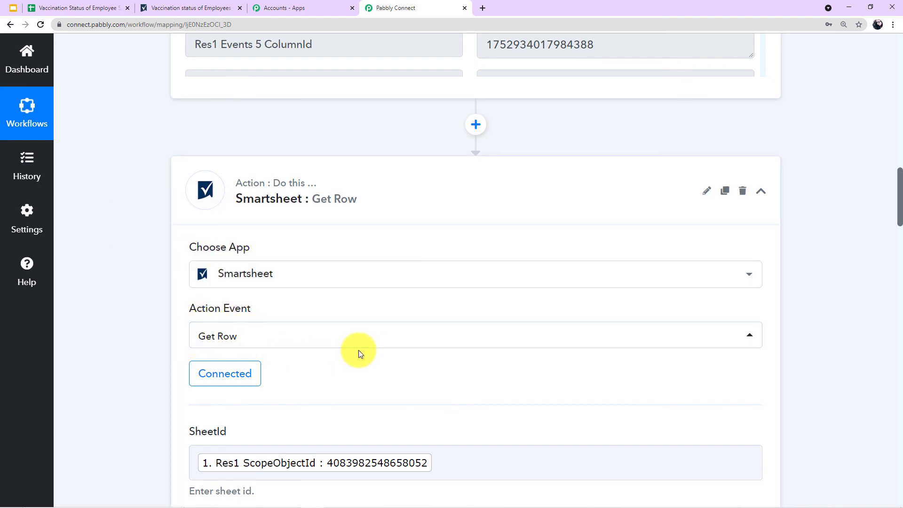
scroll(465, 195, "up", 1)
scroll(465, 195, "up", 5)
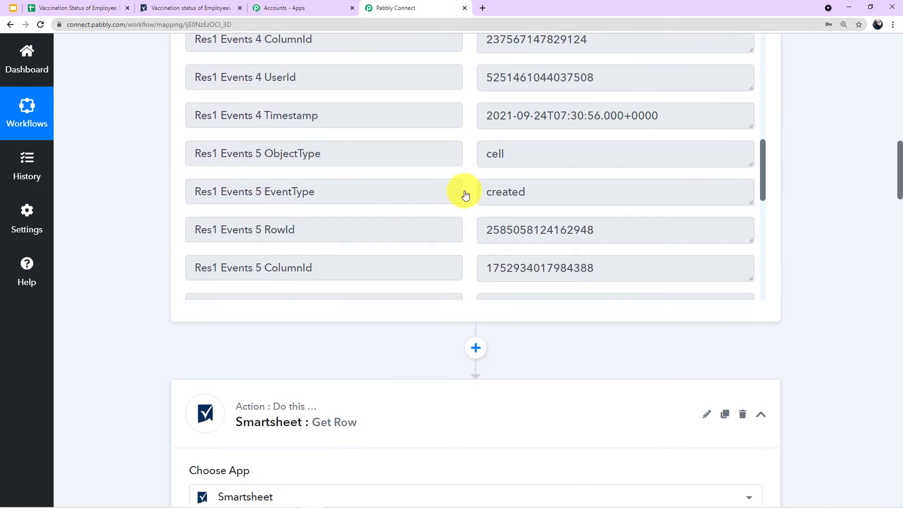
scroll(120, 192, "down", 10)
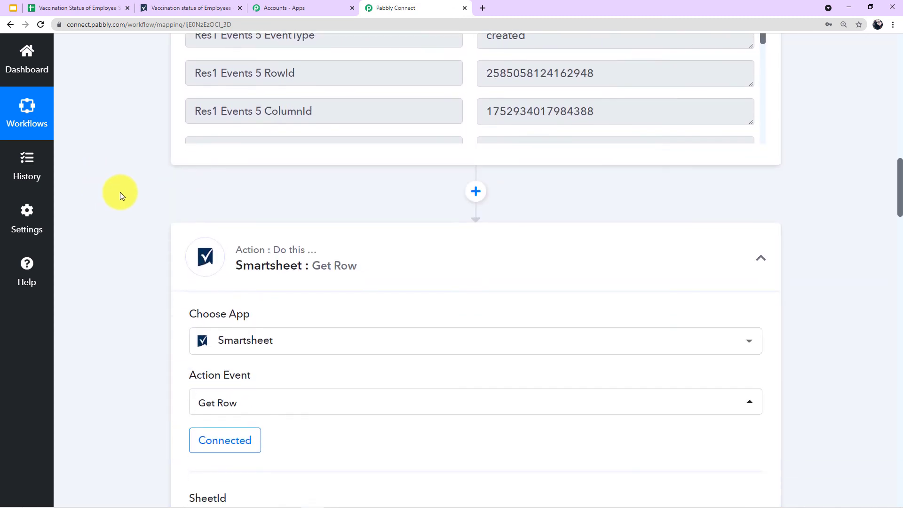
scroll(119, 192, "down", 1)
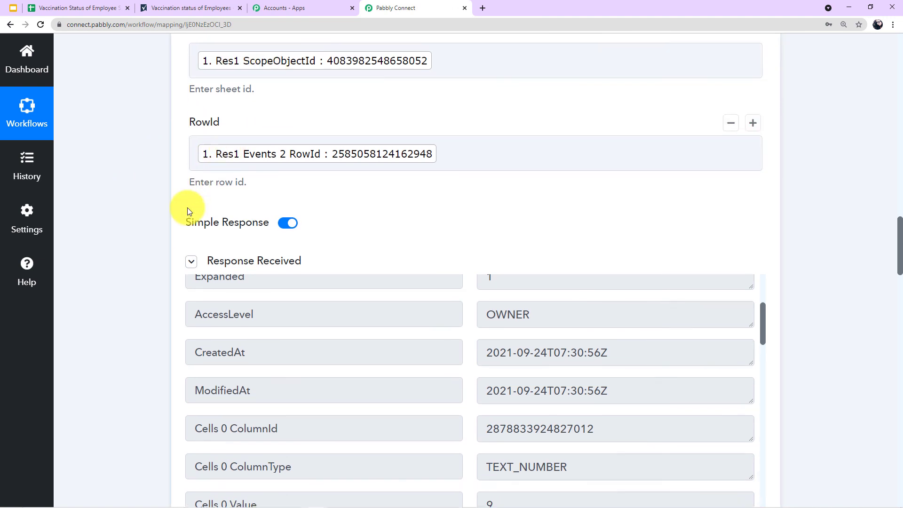
scroll(197, 235, "down", 4)
scroll(380, 216, "down", 3)
scroll(385, 222, "down", 6)
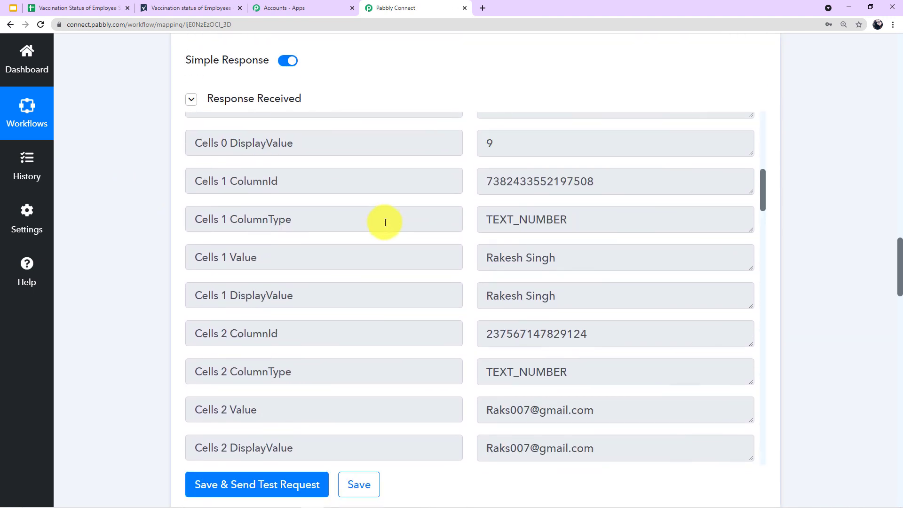
scroll(467, 309, "down", 4)
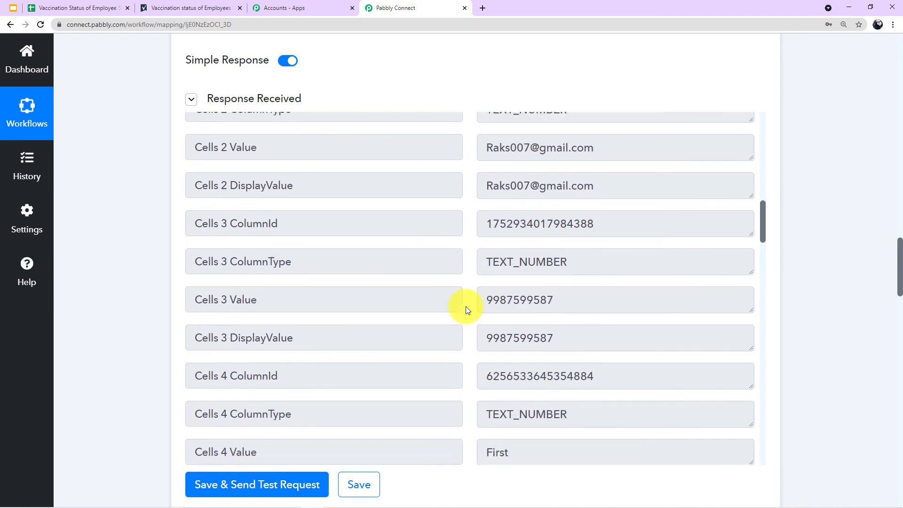
scroll(128, 256, "down", 5)
Review the Google Sheets Add New Row action's selected spreadsheet, target sheet and mapped employee fields
scroll(128, 255, "down", 3)
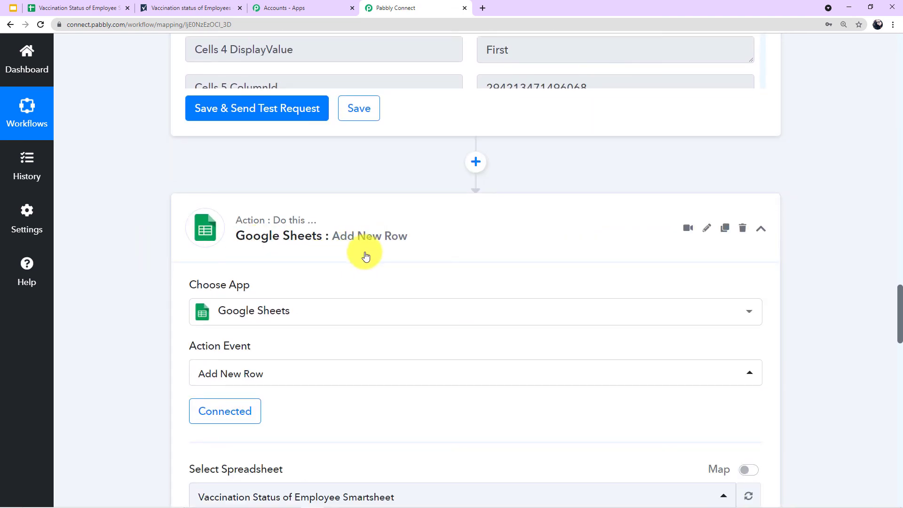
scroll(115, 262, "down", 2)
scroll(117, 262, "down", 1)
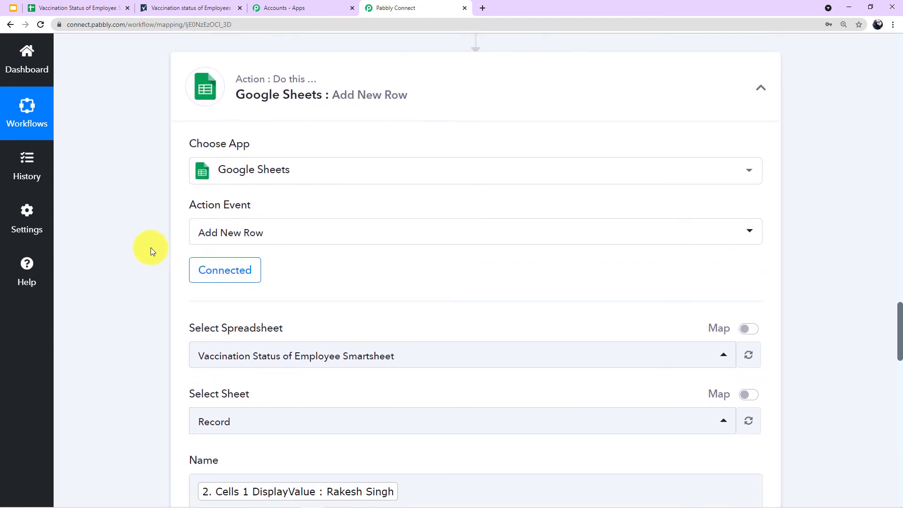
scroll(381, 275, "down", 2)
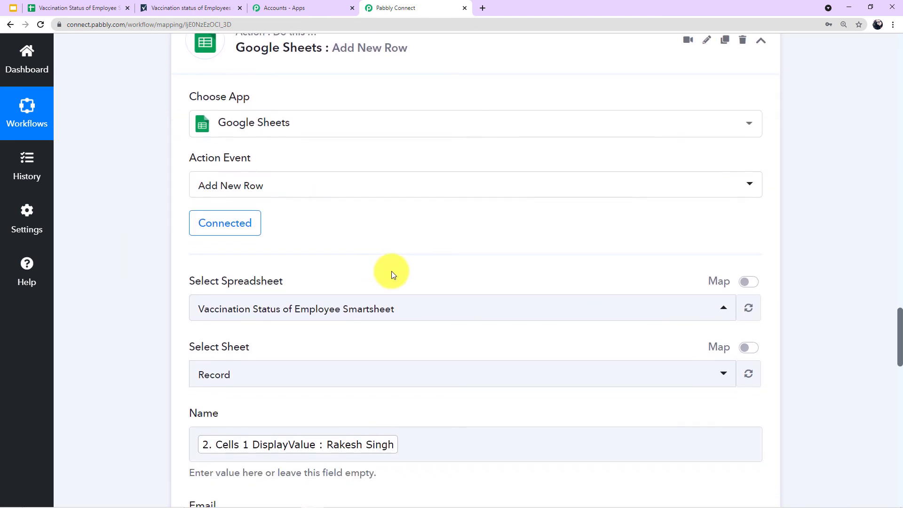
scroll(302, 268, "down", 1)
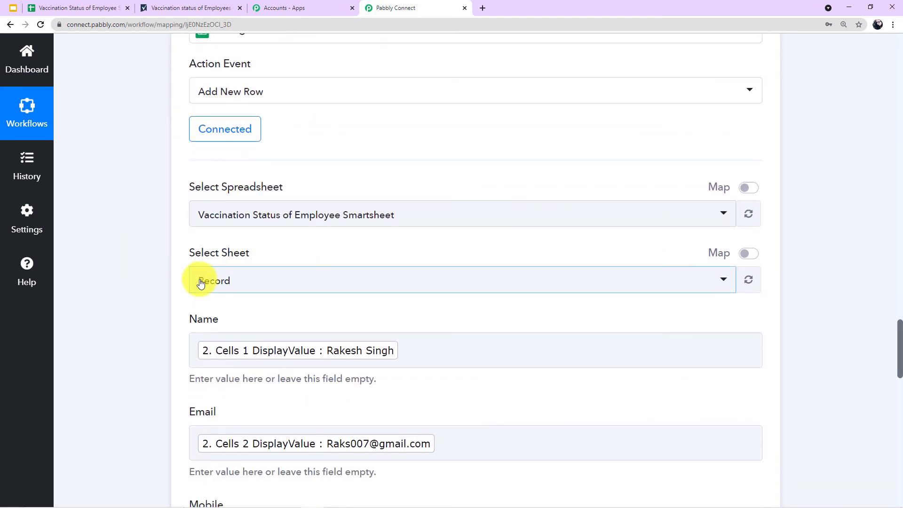
scroll(282, 282, "down", 2)
scroll(214, 276, "down", 1)
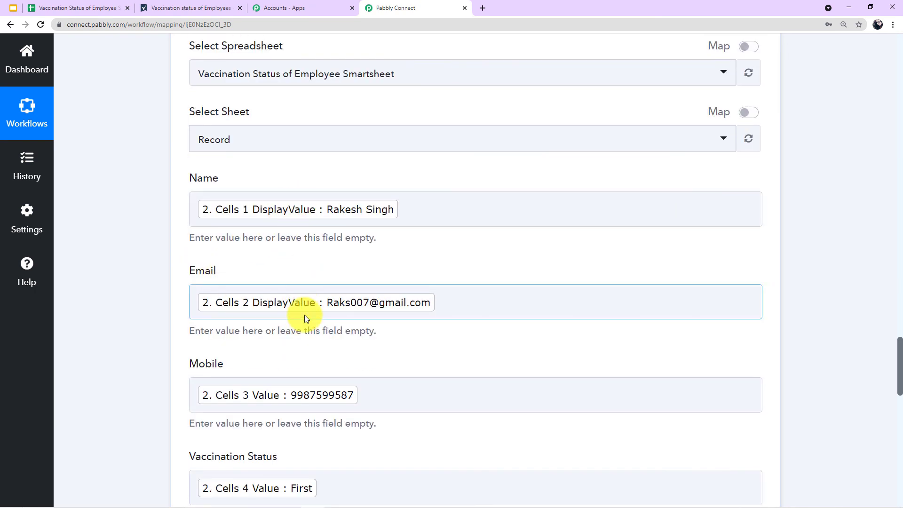
scroll(303, 315, "down", 1)
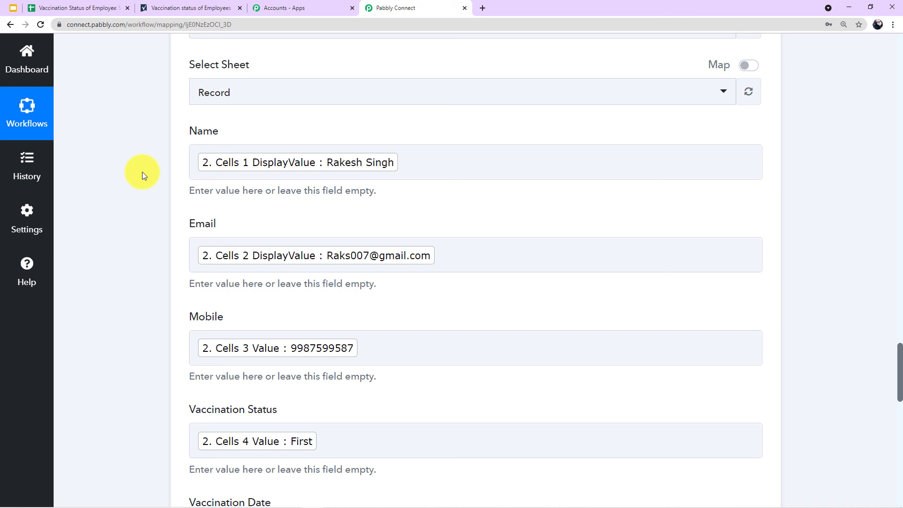
scroll(142, 171, "down", 4)
scroll(142, 171, "up", 6)
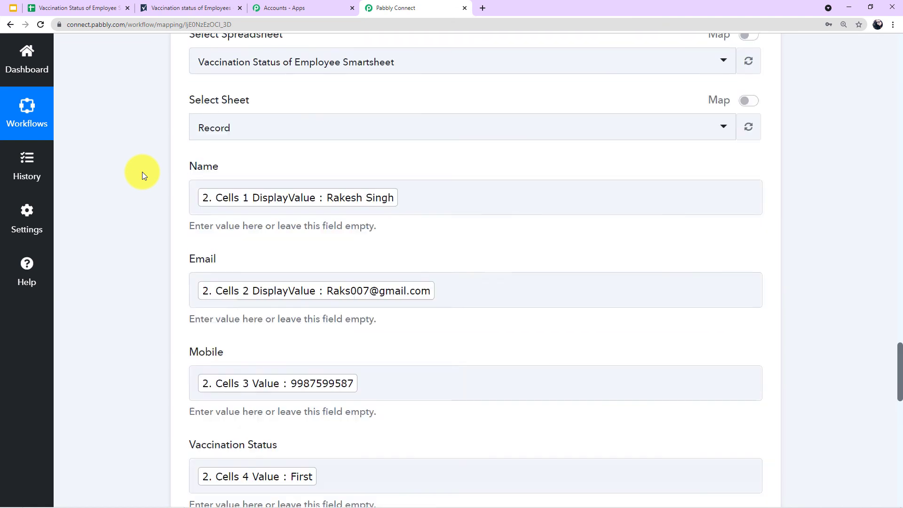
Save the Google Sheets Add New Row action without sending another test request
scroll(142, 171, "down", 9)
scroll(142, 171, "down", 8)
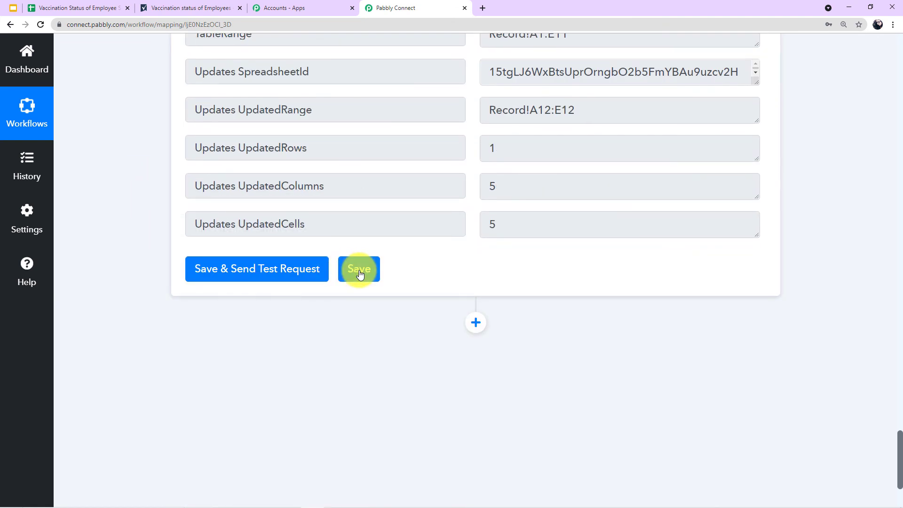
left_click(359, 270)
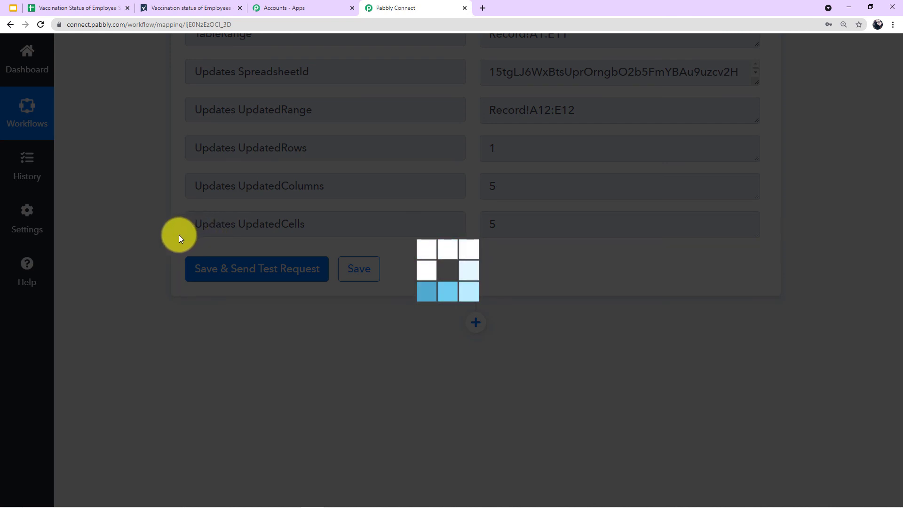